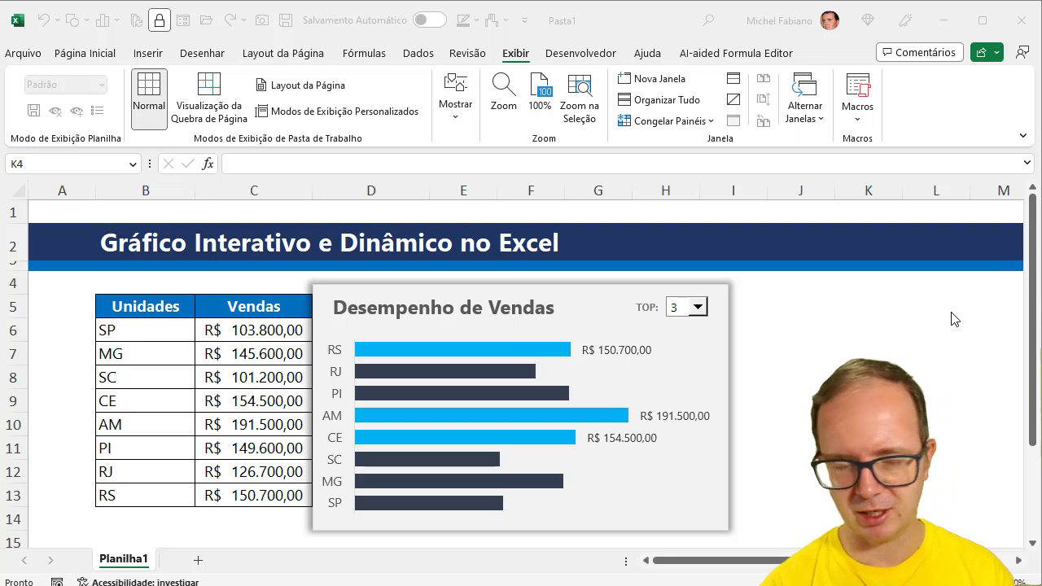
Test the sales chart's TOP selector with values 2, 5 and 1, ending on 3, to examine the highlighted bars.
{"action": "left_click", "coordinate": [701, 314]}
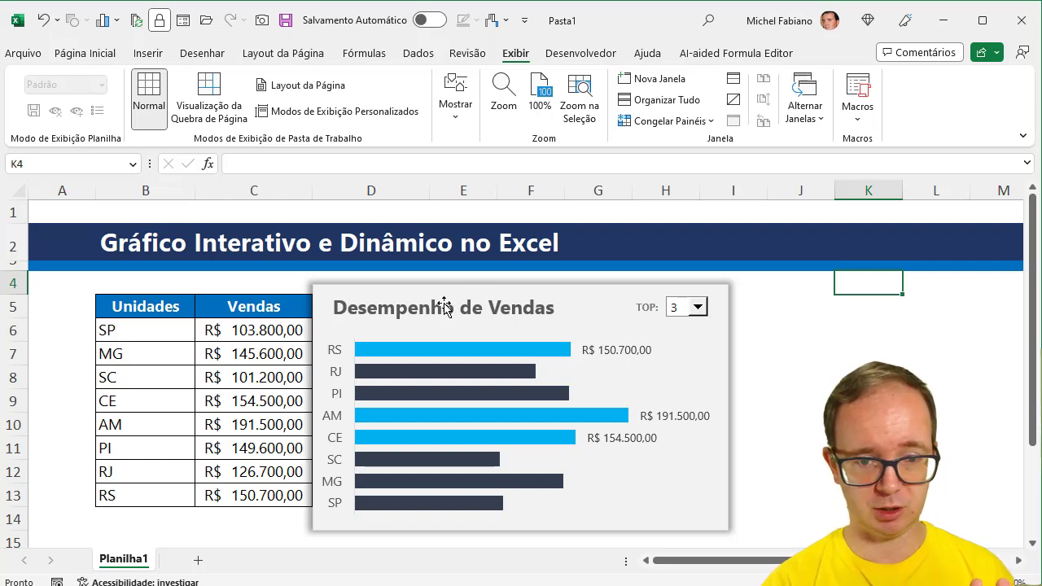
{"action": "left_click", "coordinate": [697, 307]}
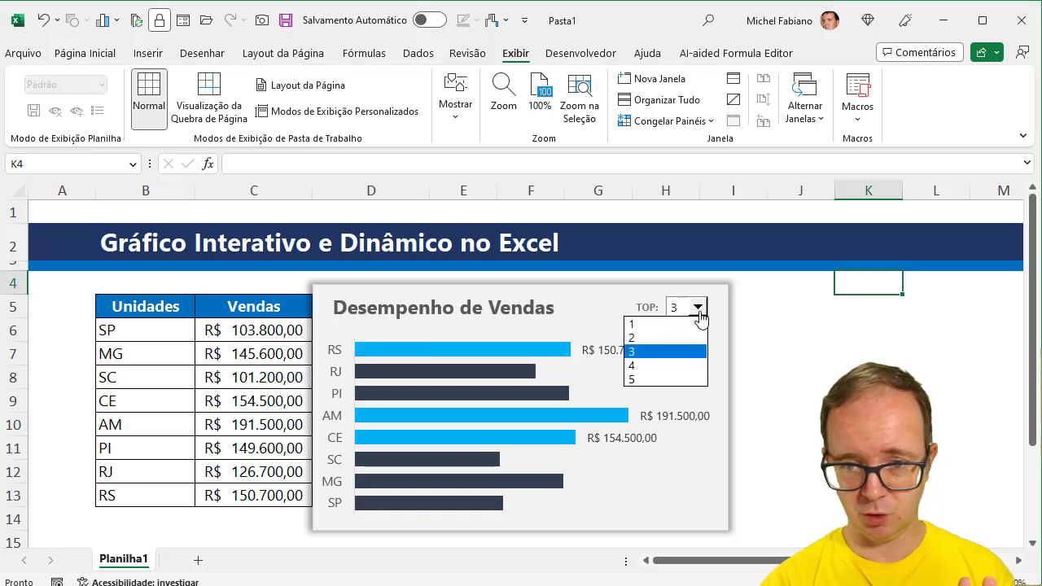
{"action": "left_click", "coordinate": [664, 339]}
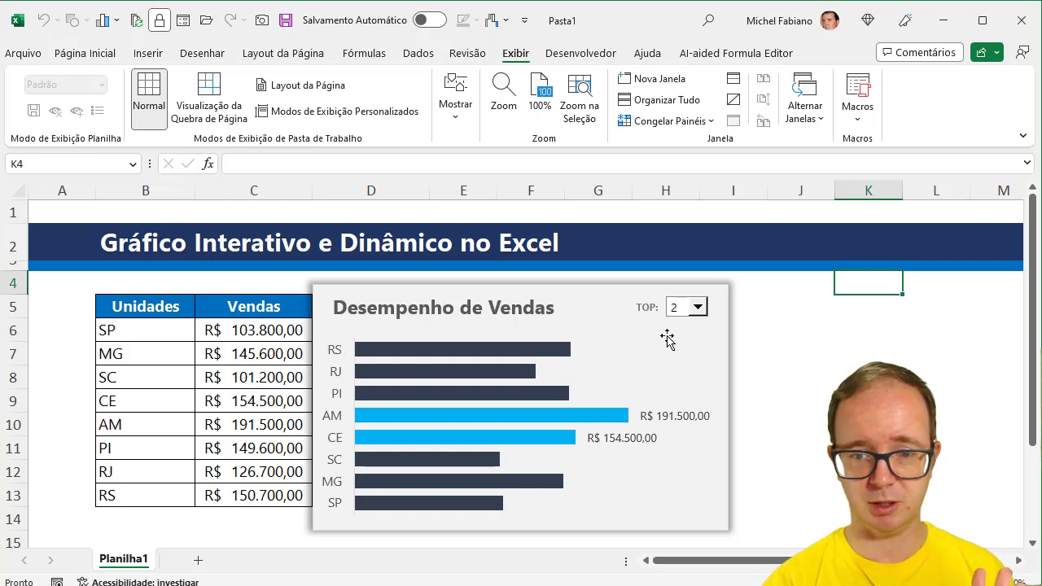
{"action": "left_click", "coordinate": [699, 309]}
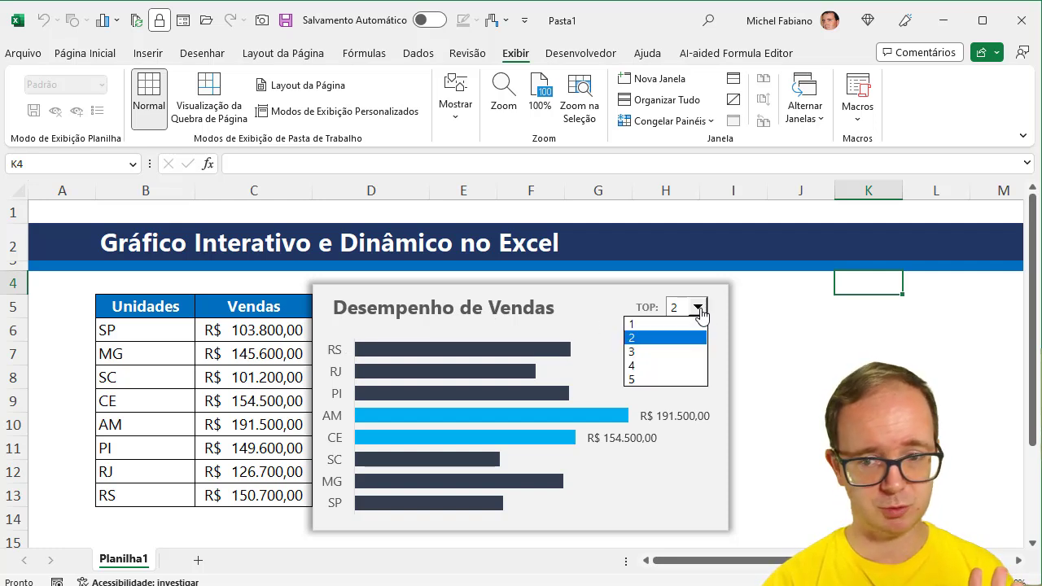
{"action": "left_click", "coordinate": [663, 380]}
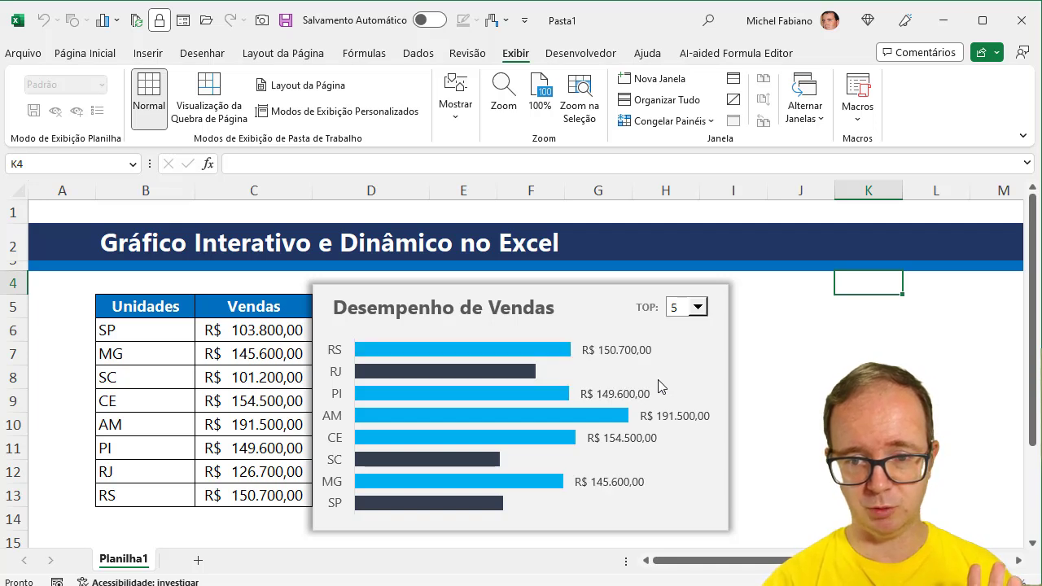
{"action": "left_click", "coordinate": [697, 307]}
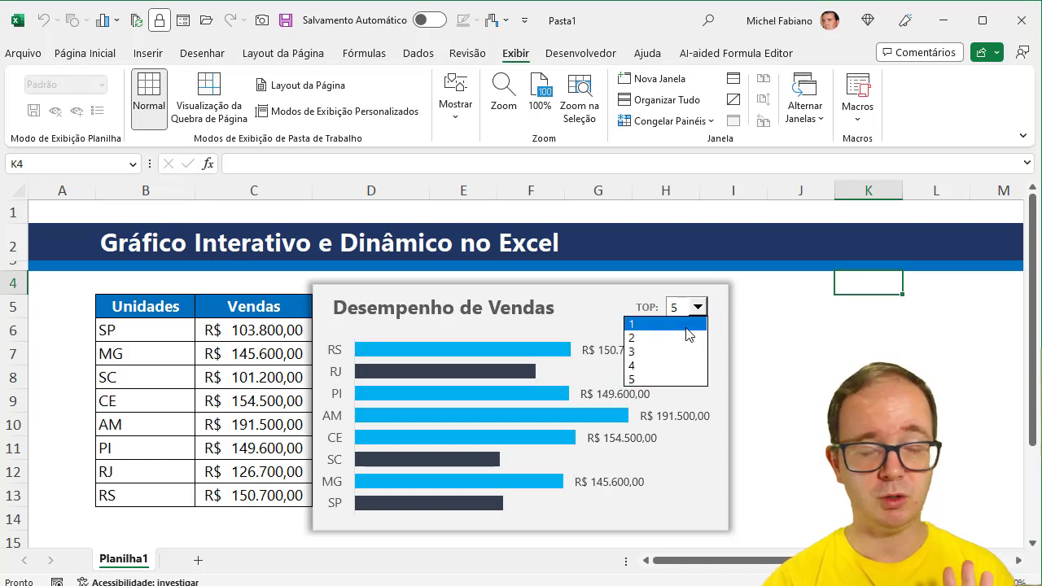
{"action": "left_click", "coordinate": [688, 325]}
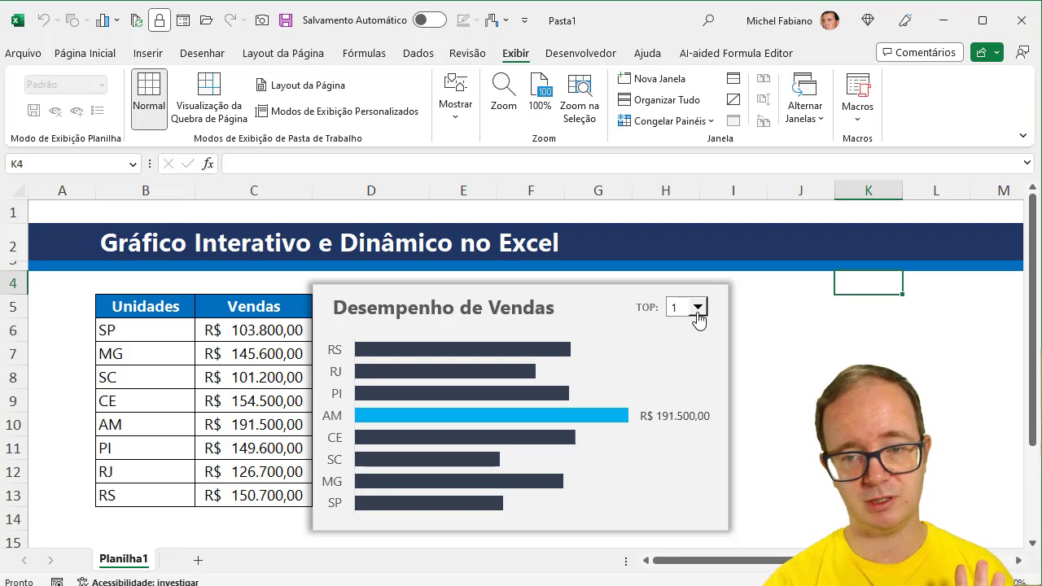
{"action": "left_click", "coordinate": [697, 310]}
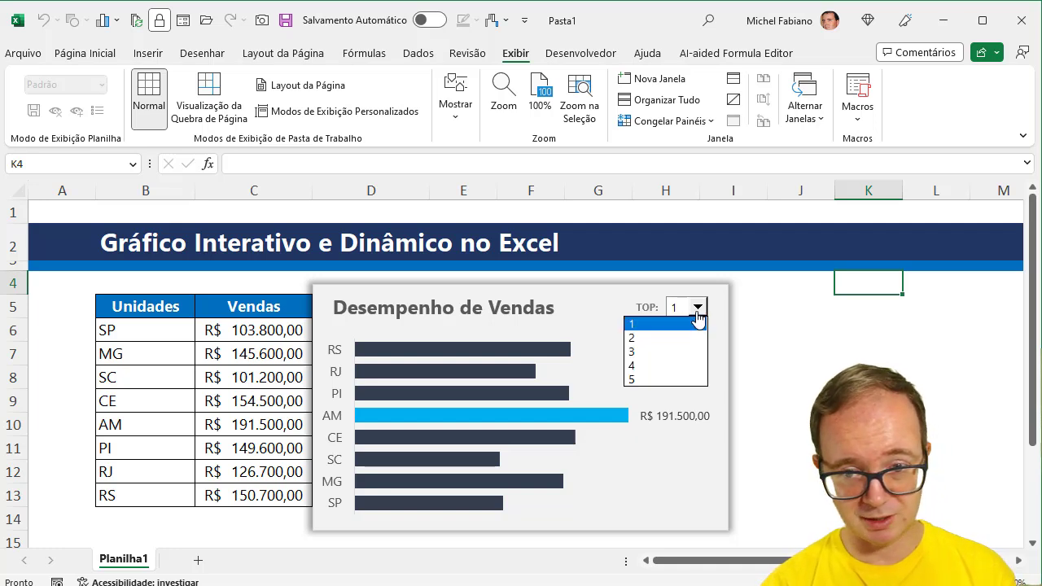
{"action": "left_click", "coordinate": [663, 348]}
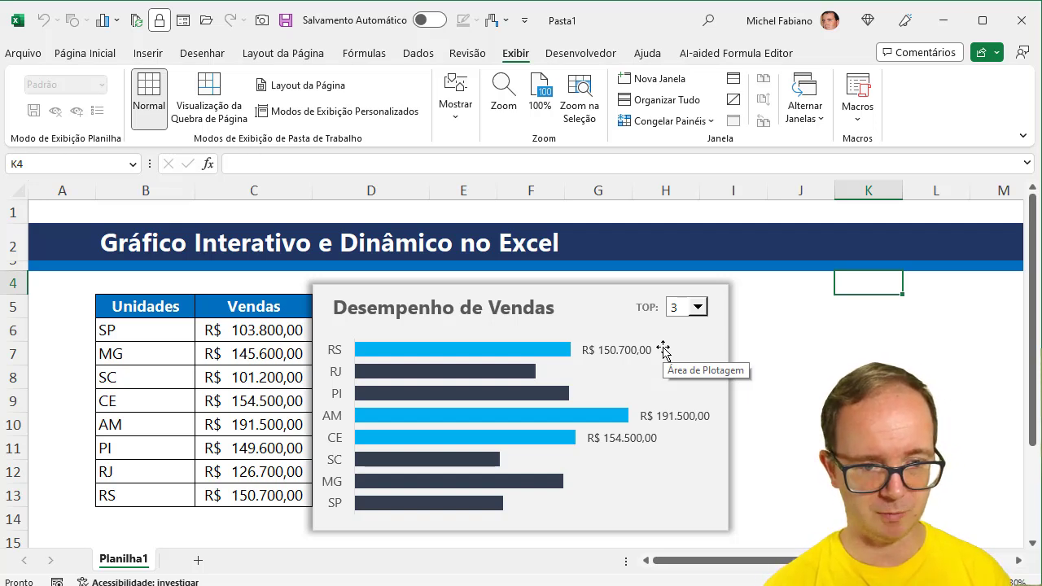
Copy the Unidades and Vendas table (B5:C13) into a new worksheet starting at cell B2.
{"action": "left_click_drag", "start_coordinate": [168, 306], "coordinate": [223, 493]}
{"action": "key", "text": "ctrl+c"}
{"action": "left_click", "coordinate": [198, 560]}
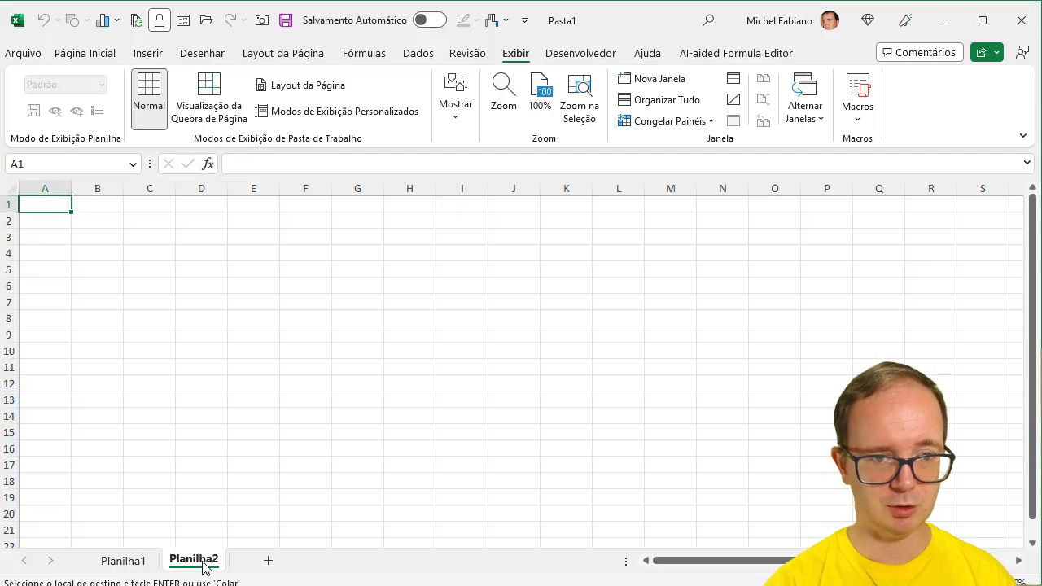
{"action": "left_click", "coordinate": [105, 222]}
{"action": "key", "text": "ctrl+v"}
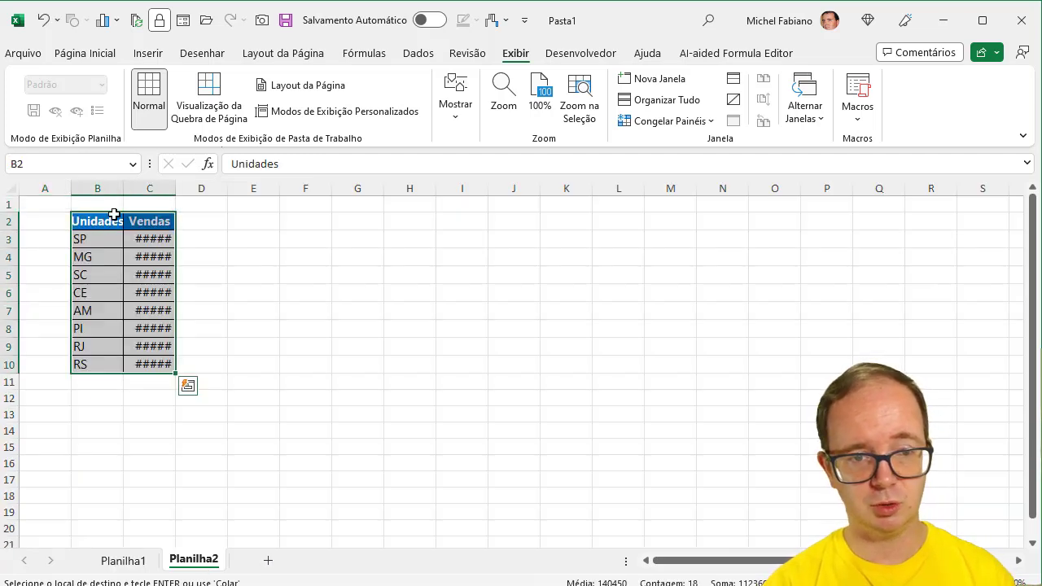
Autofit the widths of columns B and C to the pasted table's contents.
{"action": "double_click", "coordinate": [123, 187]}
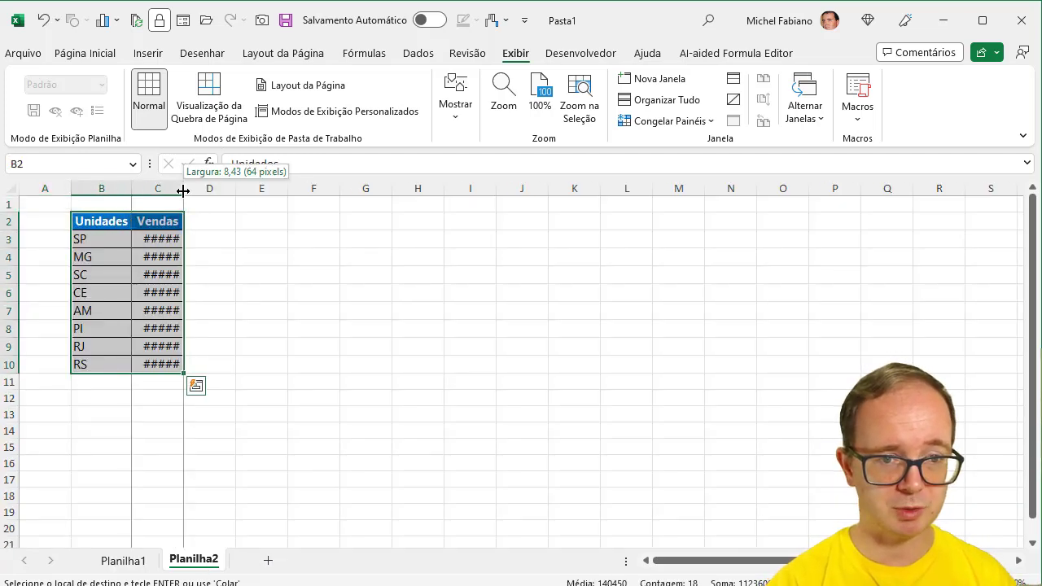
{"action": "double_click", "coordinate": [184, 188]}
{"action": "scroll", "coordinate": [512, 364], "scroll_direction": "up", "scroll_amount": 4, "text": "ctrl"}
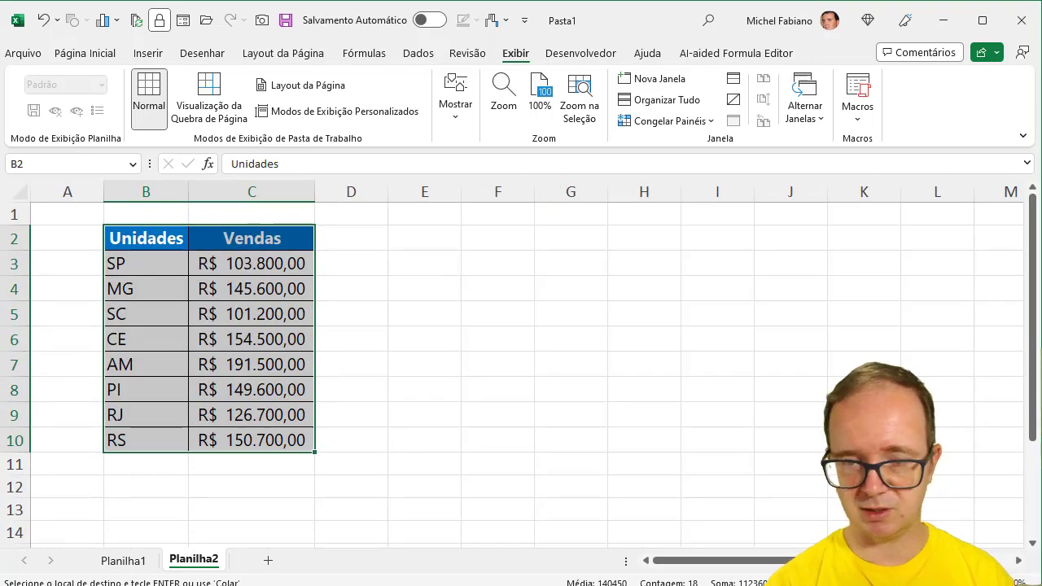
Enter the header Auxiliar in D2 beside Vendas and the label Top in F2.
{"action": "left_click", "coordinate": [367, 244]}
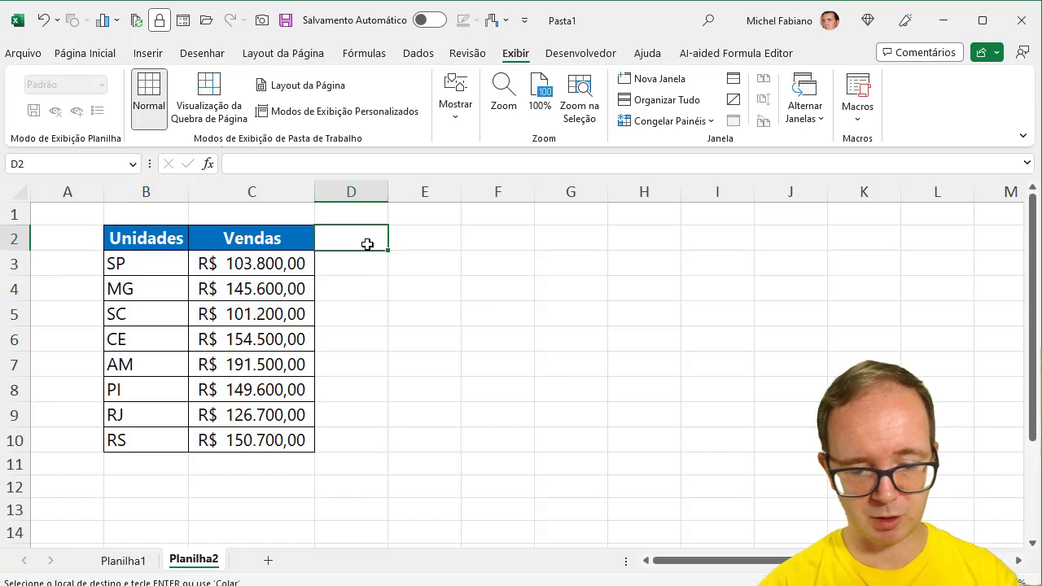
{"action": "type", "text": "Auxiliar"}
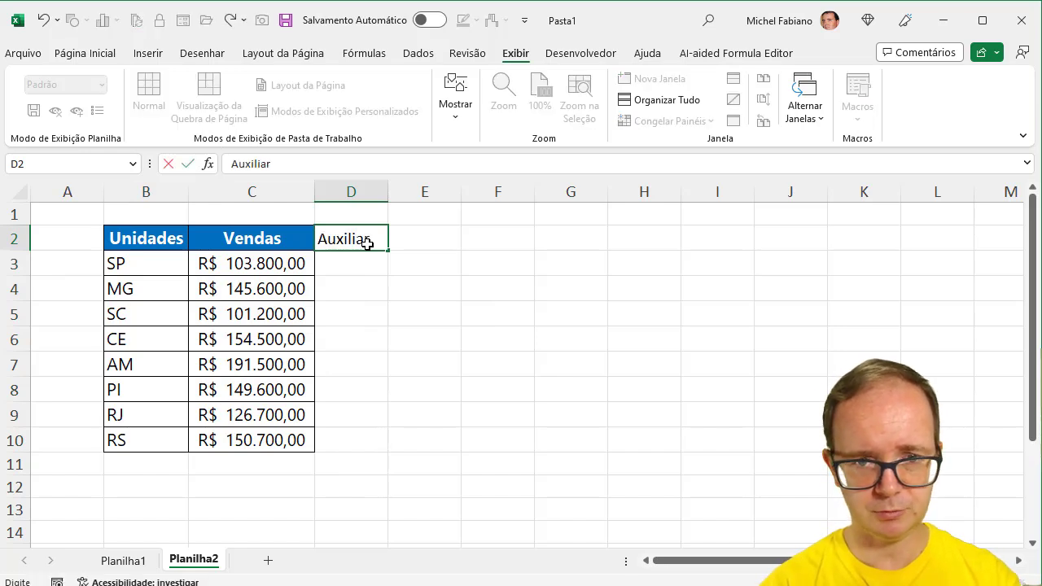
{"action": "key", "text": "Right"}
{"action": "key", "text": "Right"}
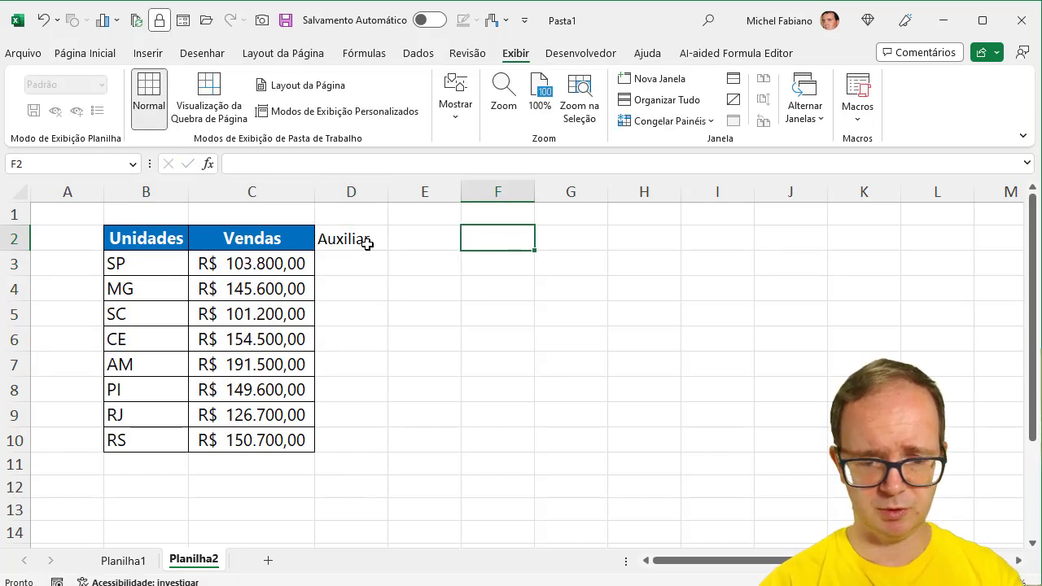
{"action": "type", "text": "Top"}
{"action": "key", "text": "Return"}
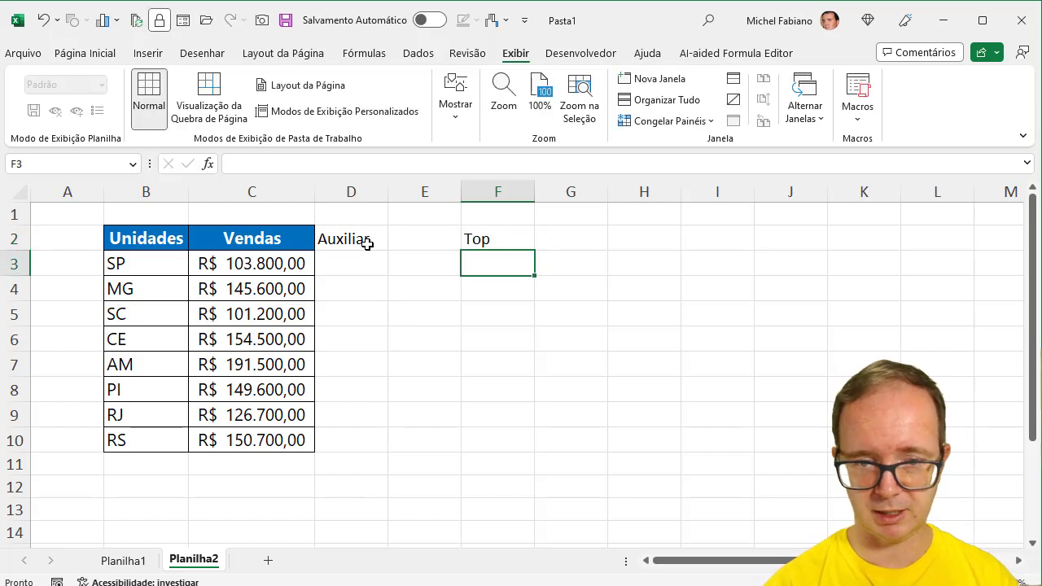
List the numbers 1 to 5 below the Top label in F3:F7.
{"action": "type", "text": "1"}
{"action": "key", "text": "Return"}
{"action": "type", "text": "2"}
{"action": "key", "text": "Return"}
{"action": "type", "text": "3"}
{"action": "key", "text": "Return"}
{"action": "type", "text": "4"}
{"action": "key", "text": "Return"}
{"action": "type", "text": "5"}
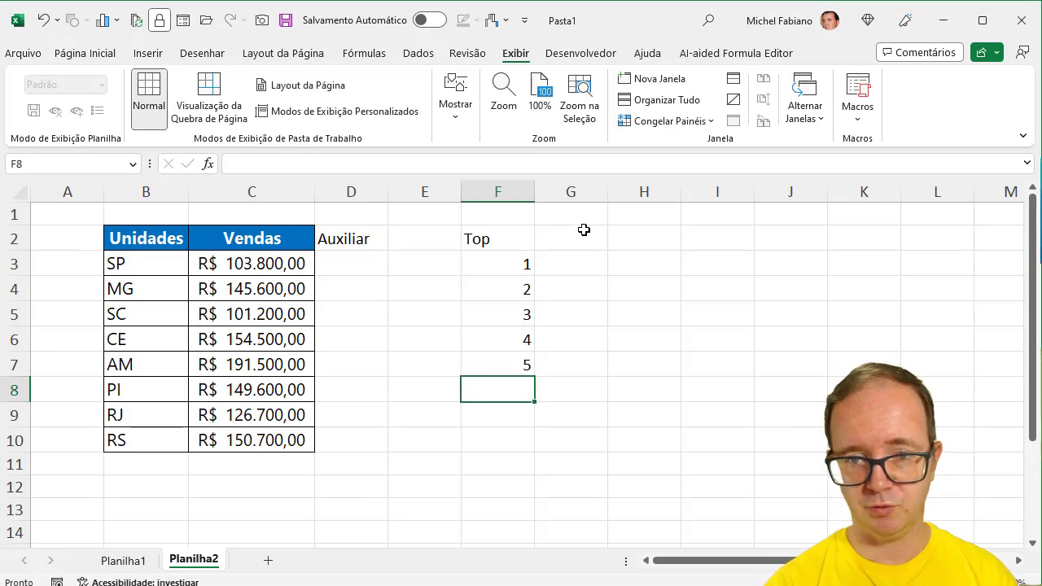
Enter 3 in cell G2 as the selected Top value.
{"action": "left_click_drag", "start_coordinate": [344, 257], "coordinate": [341, 437]}
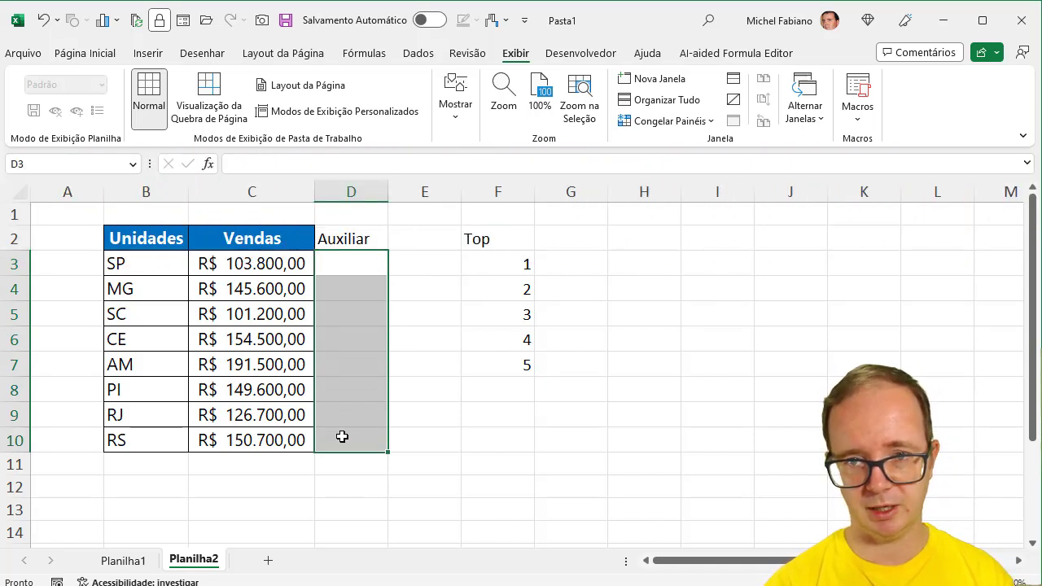
{"action": "left_click", "coordinate": [351, 267]}
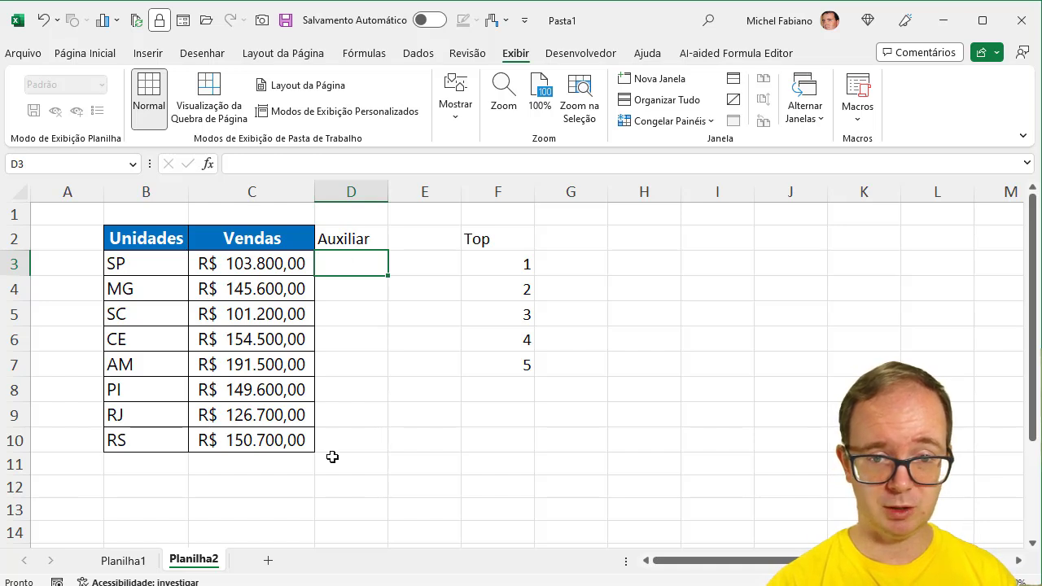
{"action": "left_click", "coordinate": [597, 233]}
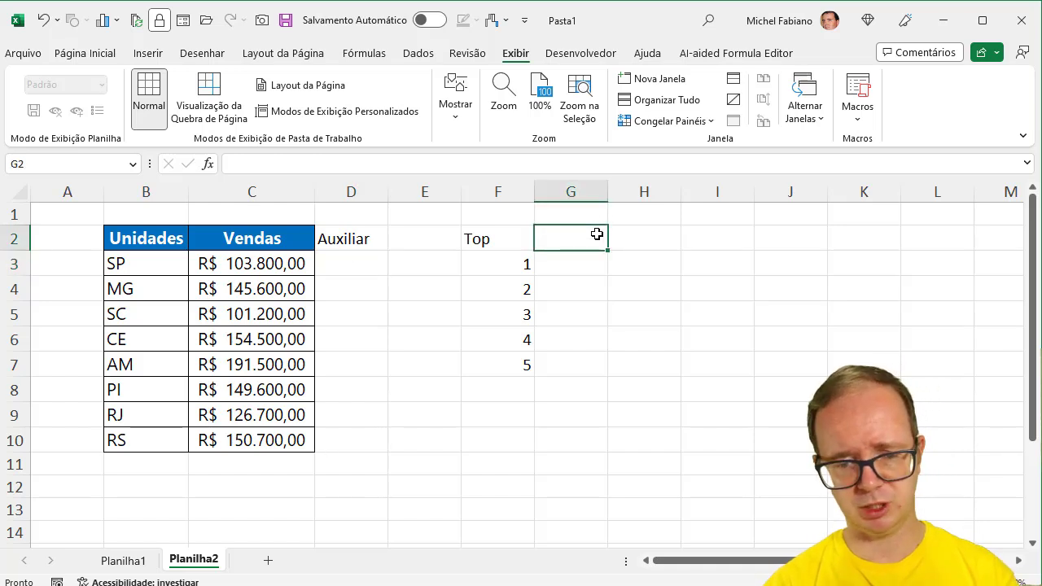
{"action": "type", "text": "3"}
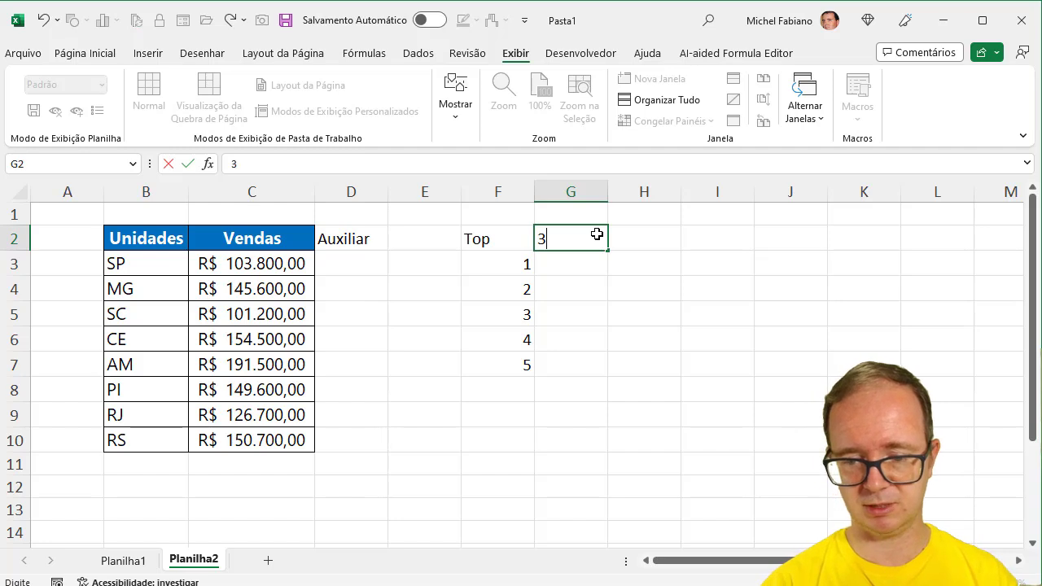
{"action": "key", "text": "Return"}
Start an SE formula in D3 with the logical test C3>=MAIOR($C$3:$C$10;$G$2).
{"action": "left_click", "coordinate": [365, 266]}
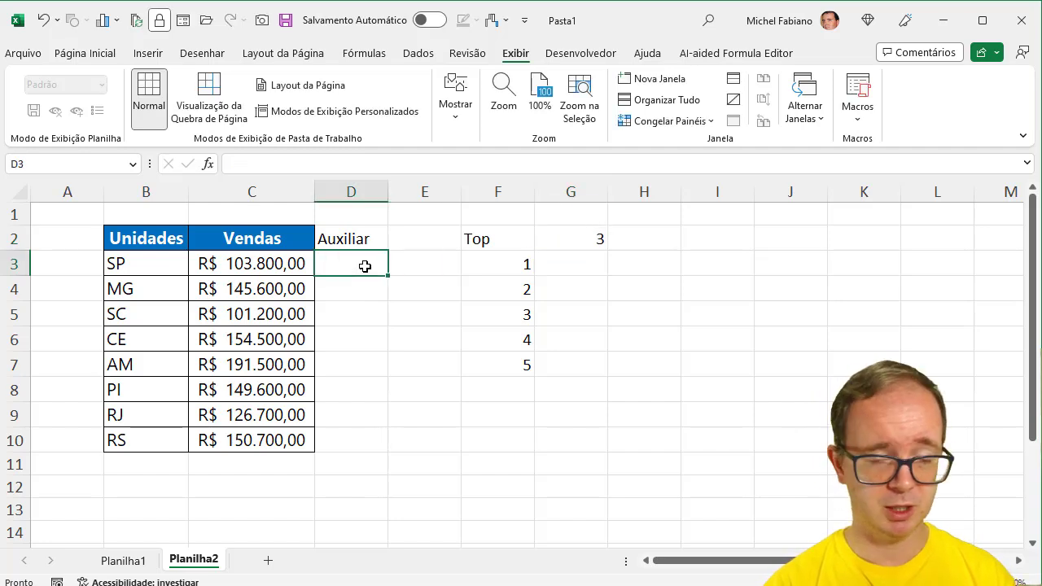
{"action": "type", "text": "=s"}
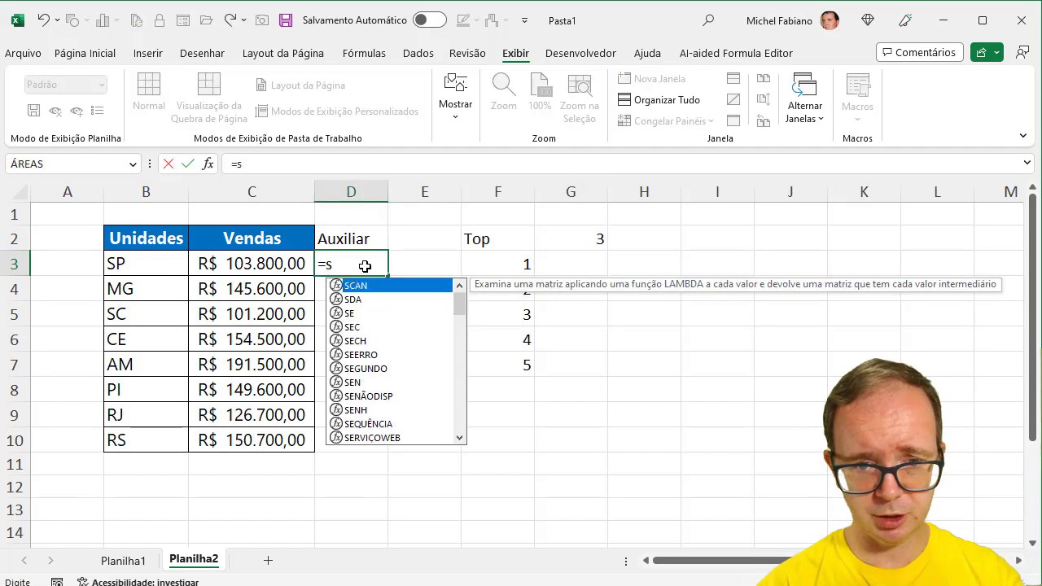
{"action": "type", "text": "e("}
{"action": "left_click", "coordinate": [259, 263]}
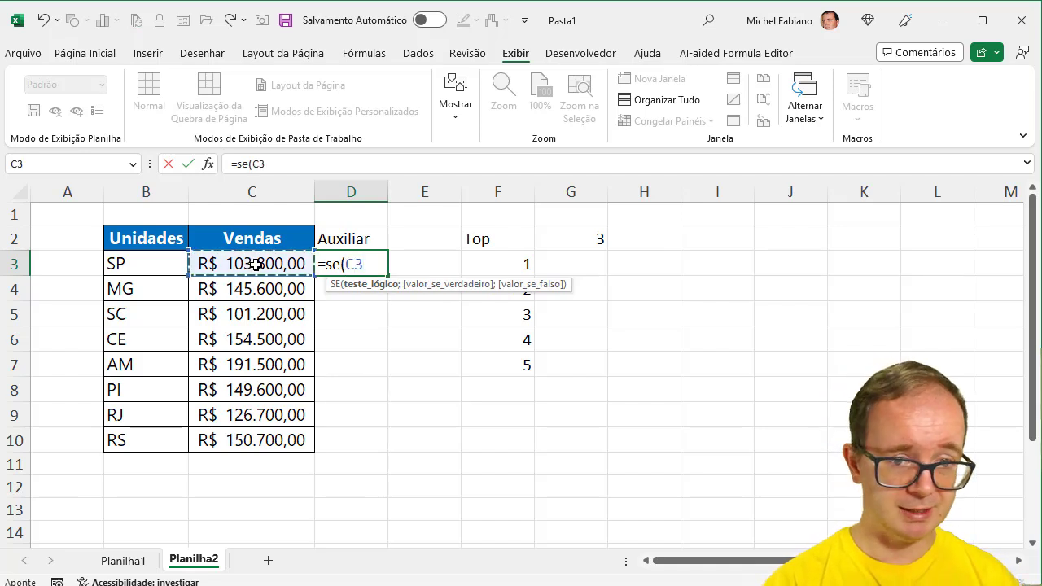
{"action": "type", "text": ">"}
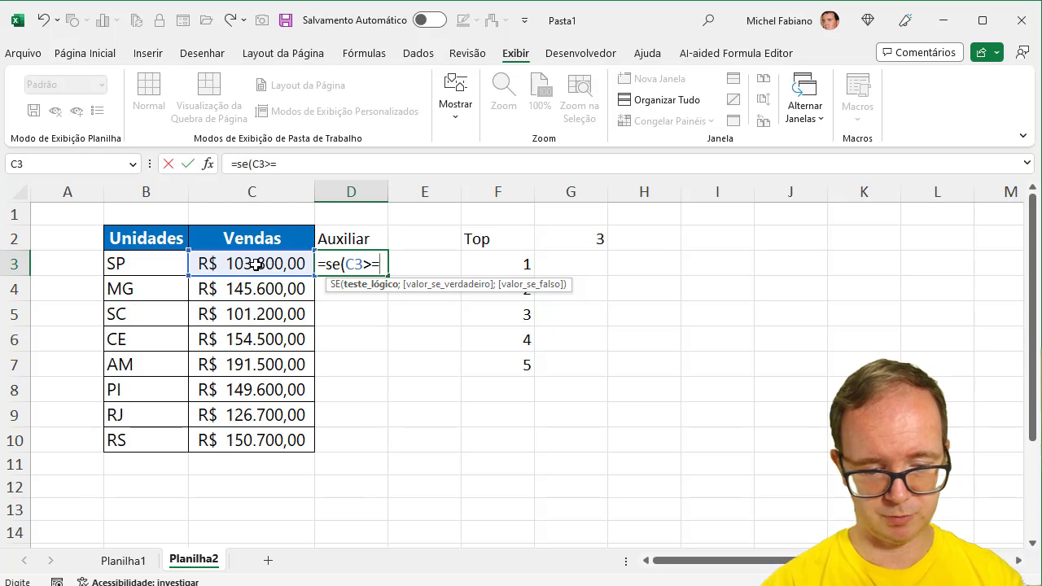
{"action": "type", "text": "="}
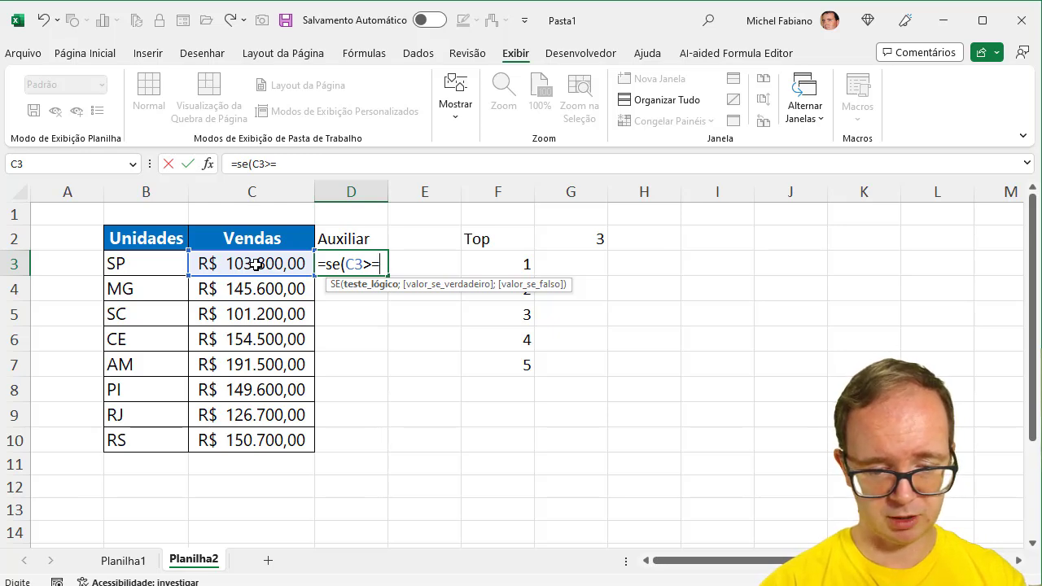
{"action": "type", "text": "maior("}
{"action": "left_click_drag", "start_coordinate": [255, 263], "coordinate": [257, 437]}
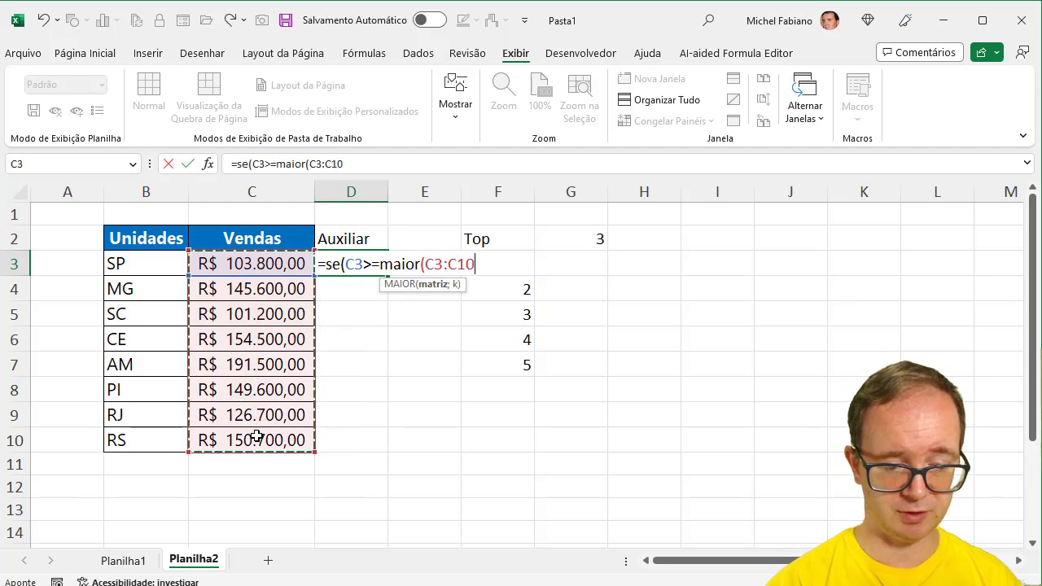
{"action": "key", "text": "F4"}
{"action": "type", "text": ";"}
{"action": "left_click", "coordinate": [599, 236]}
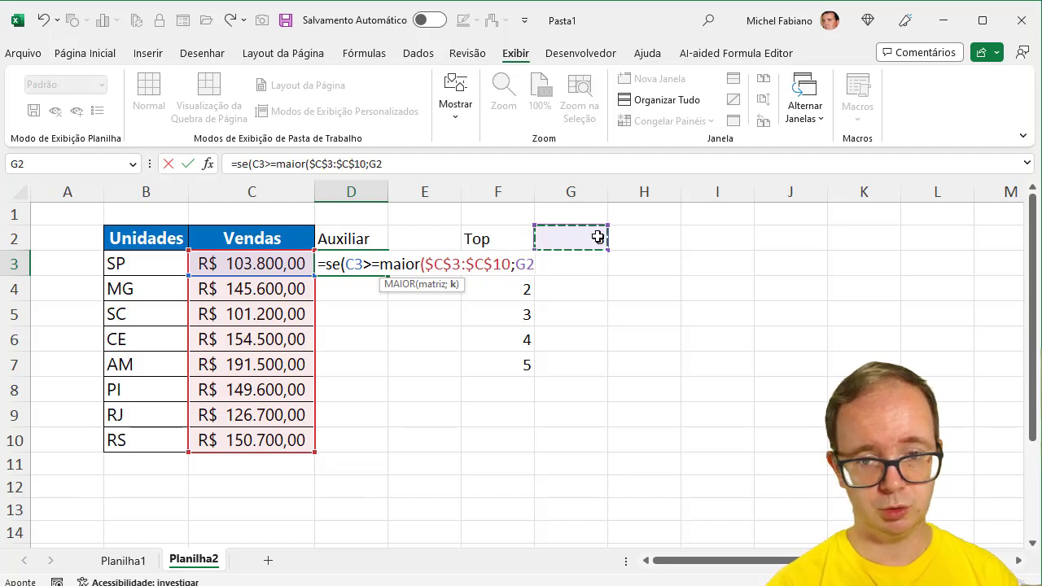
{"action": "key", "text": "F4"}
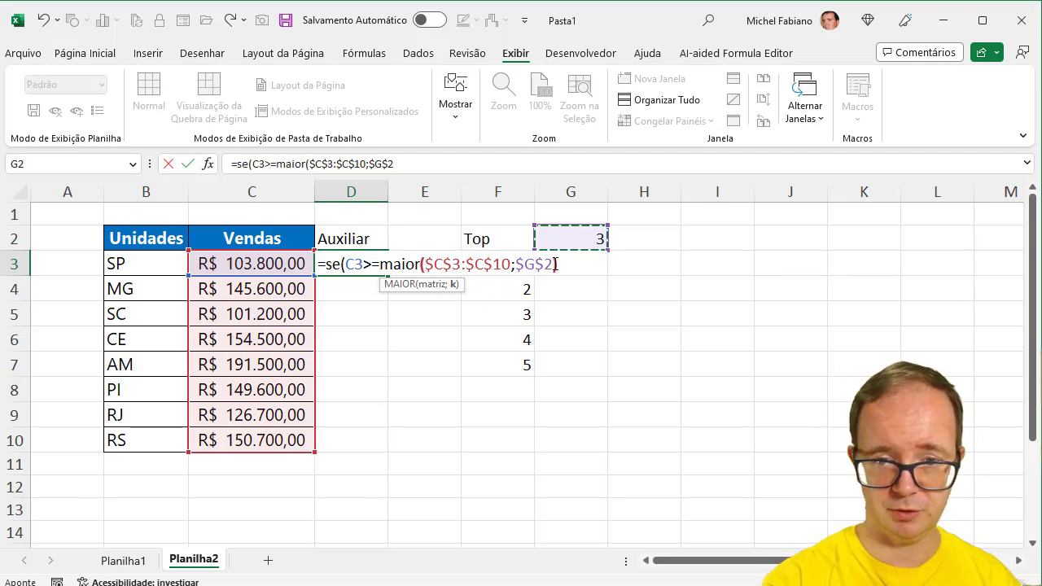
{"action": "type", "text": ");"}
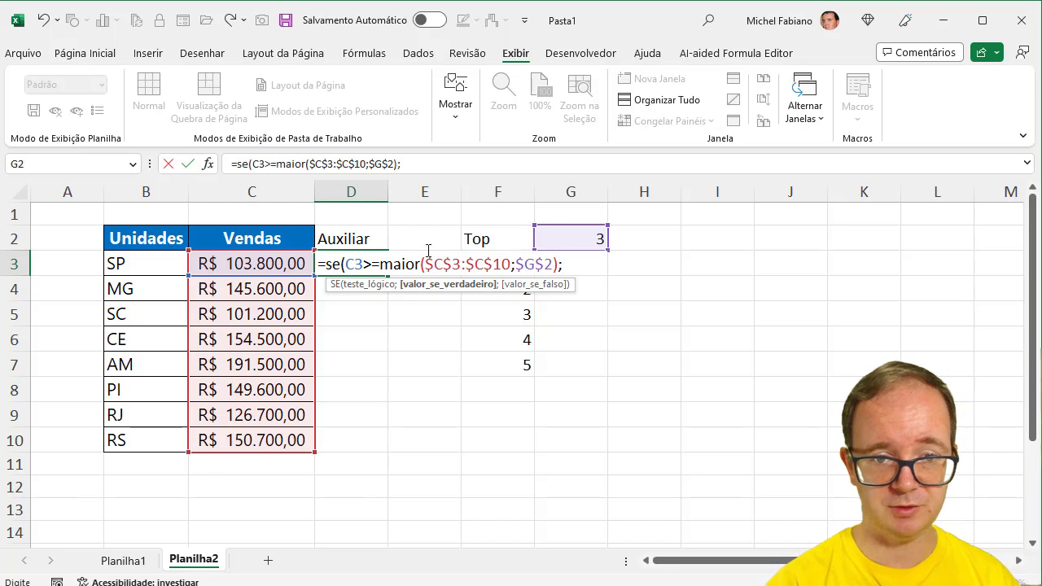
Complete the D3 formula to return C3 if true and NÃO.DISP() if false, and fill it down to D10.
{"action": "left_click", "coordinate": [254, 262]}
{"action": "type", "text": ";não.dus"}
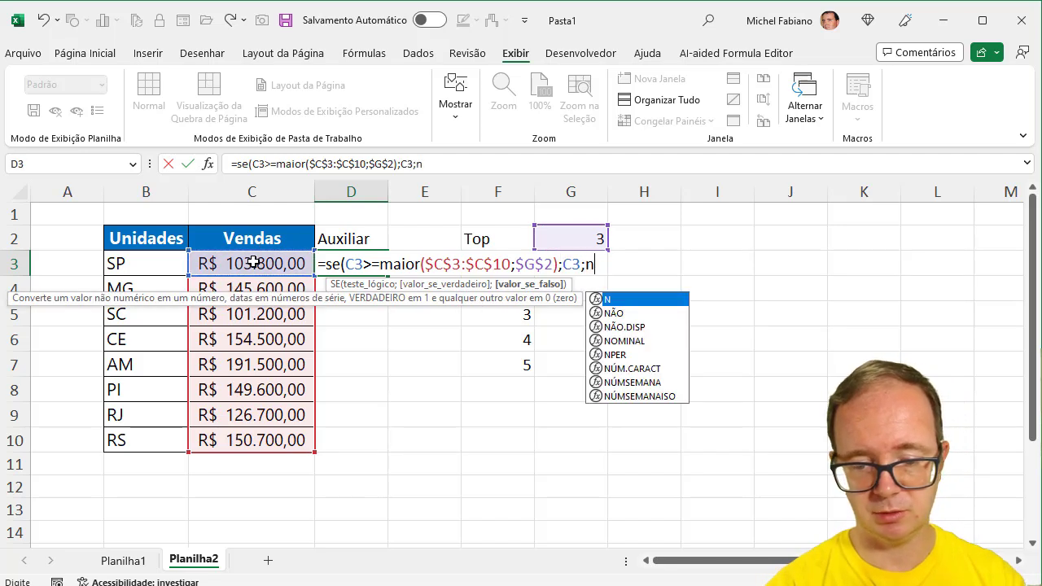
{"action": "key", "text": "BackSpace"}
{"action": "key", "text": "BackSpace"}
{"action": "type", "text": "isp())"}
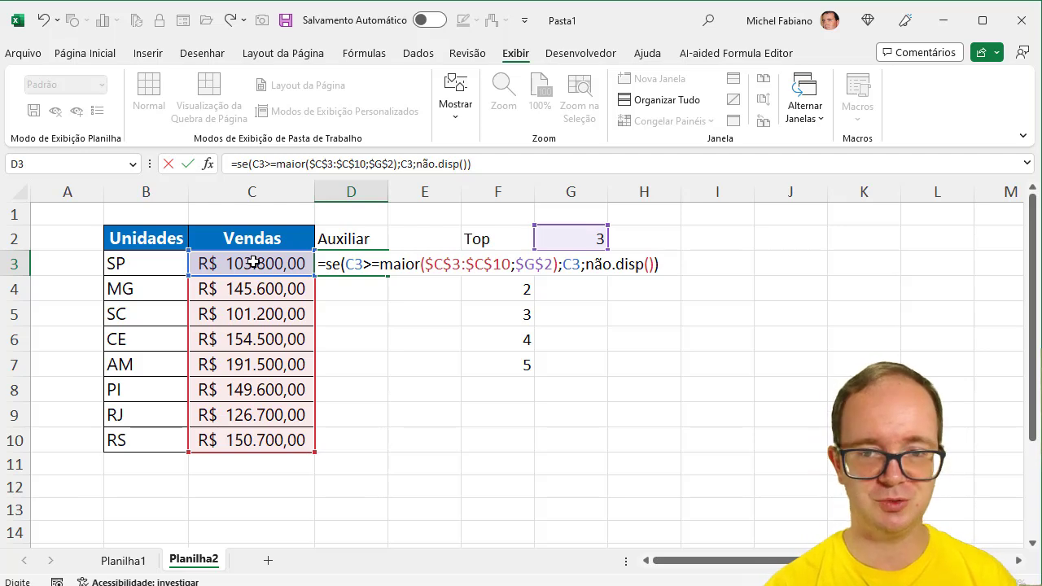
{"action": "key", "text": "Return"}
{"action": "left_click", "coordinate": [349, 263]}
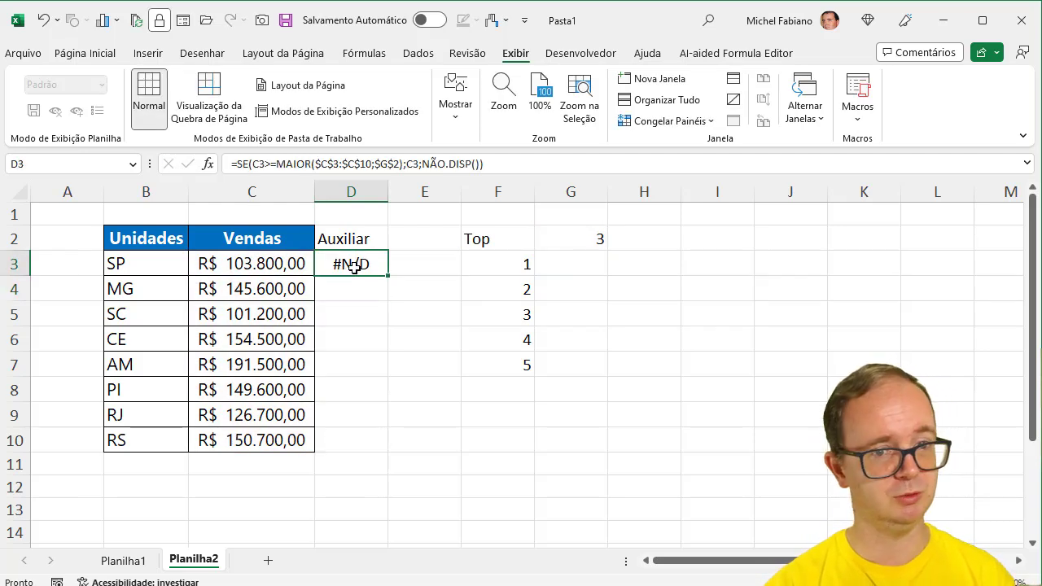
{"action": "double_click", "coordinate": [387, 275]}
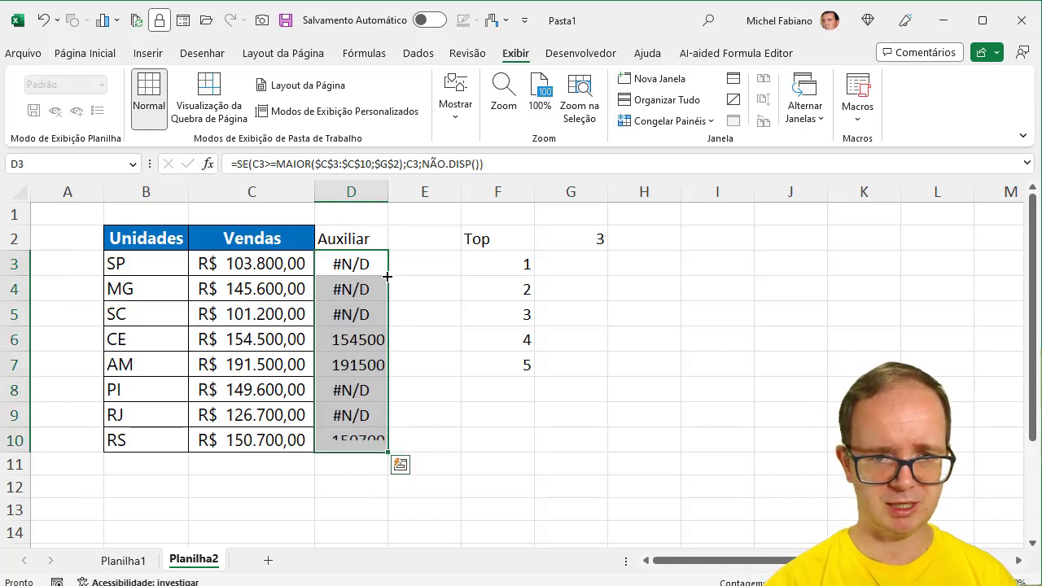
Widen column D and apply the accounting number format to the Auxiliar values in D3:D10.
{"action": "left_click_drag", "start_coordinate": [389, 193], "coordinate": [434, 198]}
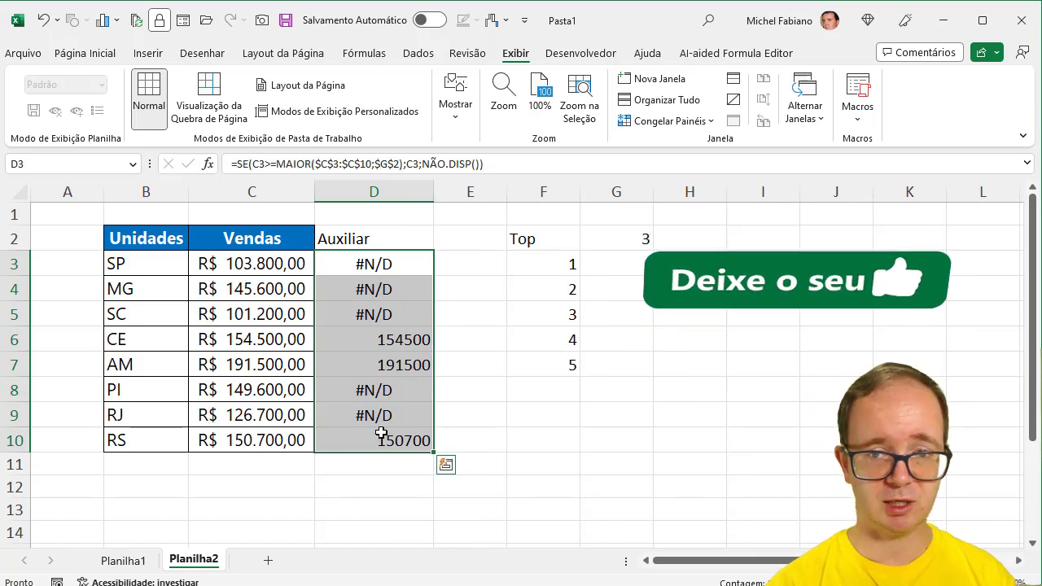
{"action": "left_click", "coordinate": [91, 55]}
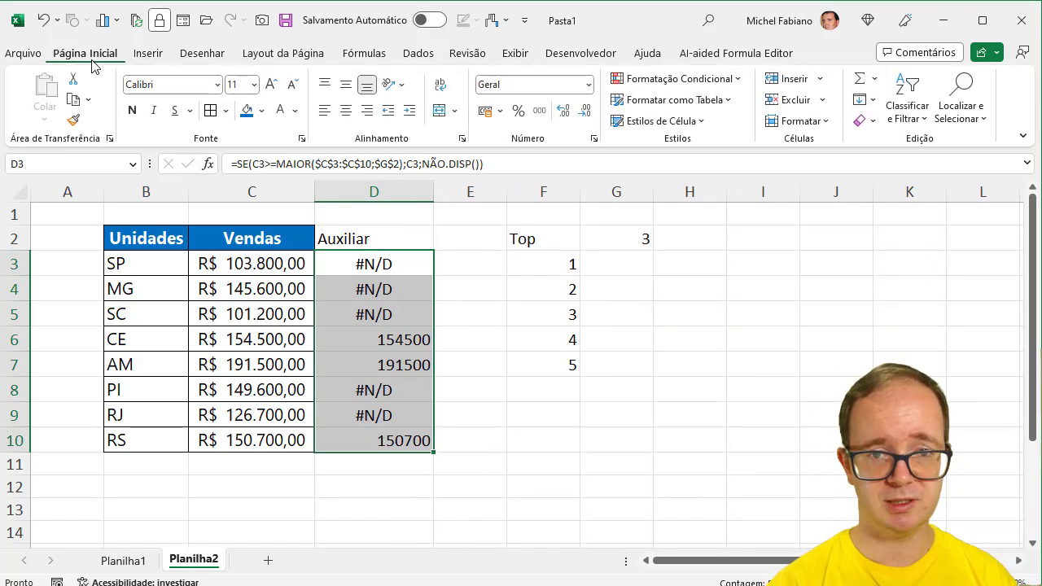
{"action": "left_click", "coordinate": [485, 110]}
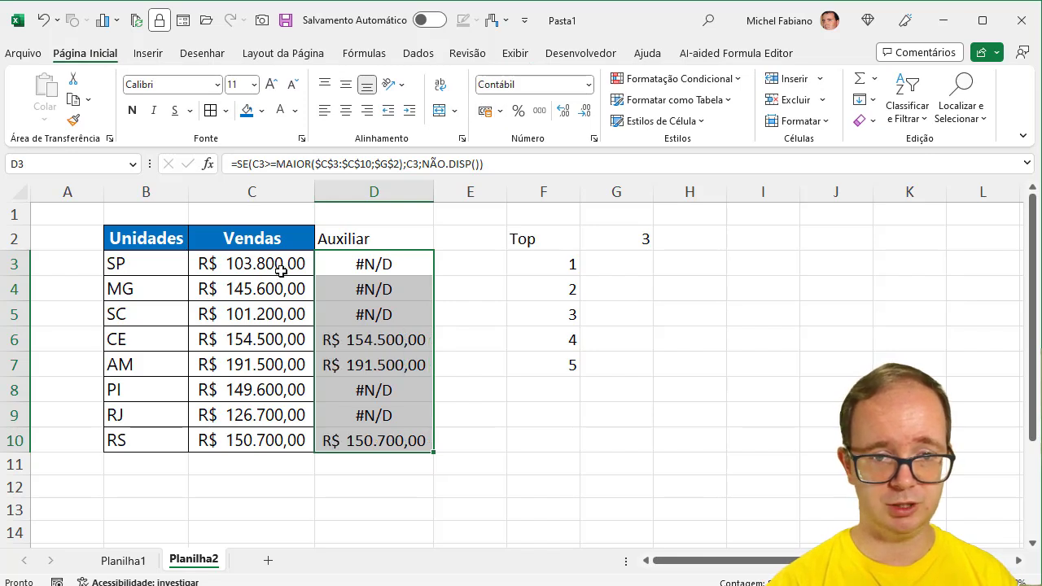
Copy the formatting of the Vendas column, header included, onto the Auxiliar column D2:D10 and autofit column D.
{"action": "left_click_drag", "start_coordinate": [252, 244], "coordinate": [243, 440]}
{"action": "left_click", "coordinate": [73, 120]}
{"action": "left_click_drag", "start_coordinate": [334, 239], "coordinate": [340, 438]}
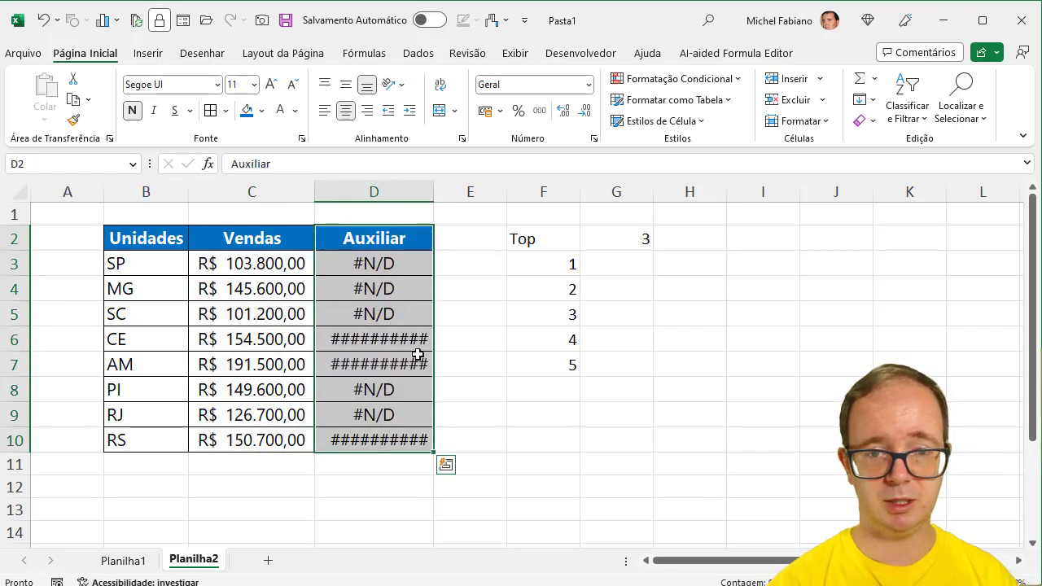
{"action": "double_click", "coordinate": [433, 187]}
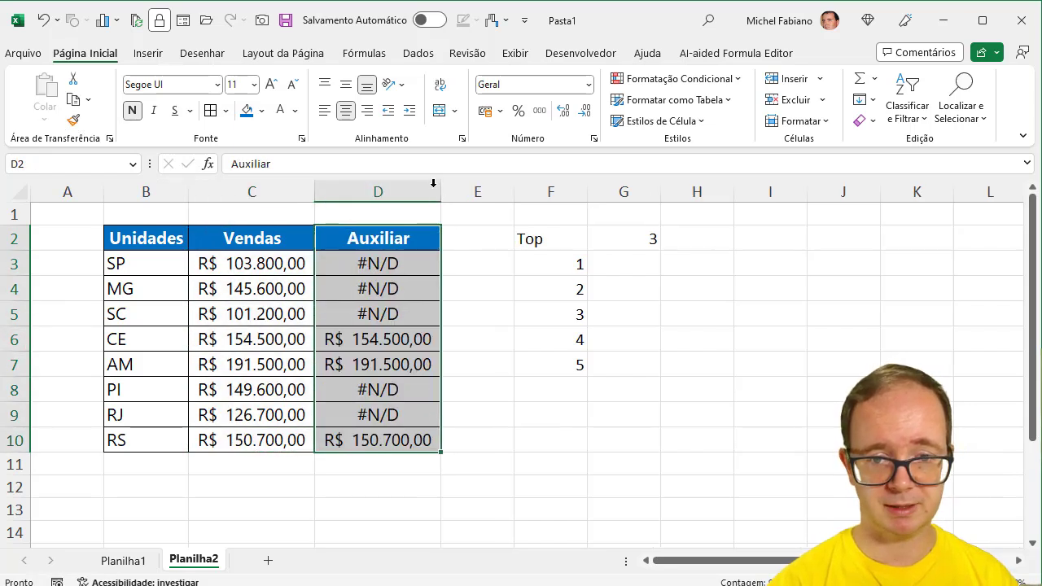
Test the Top value in cell G2 by entering 4 and then 1.
{"action": "left_click", "coordinate": [635, 241]}
{"action": "type", "text": "4"}
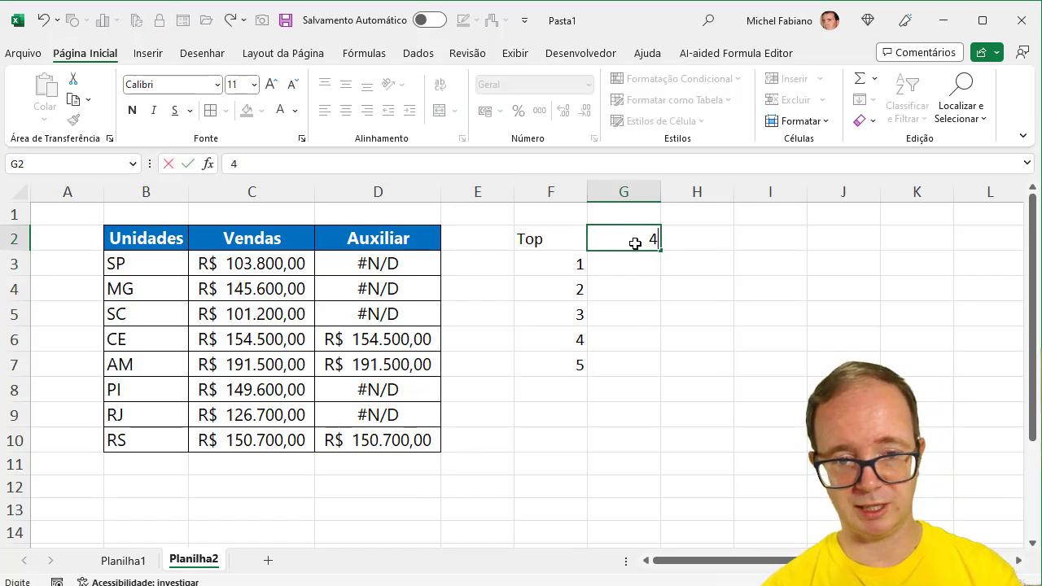
{"action": "key", "text": "Return"}
{"action": "left_click", "coordinate": [634, 243]}
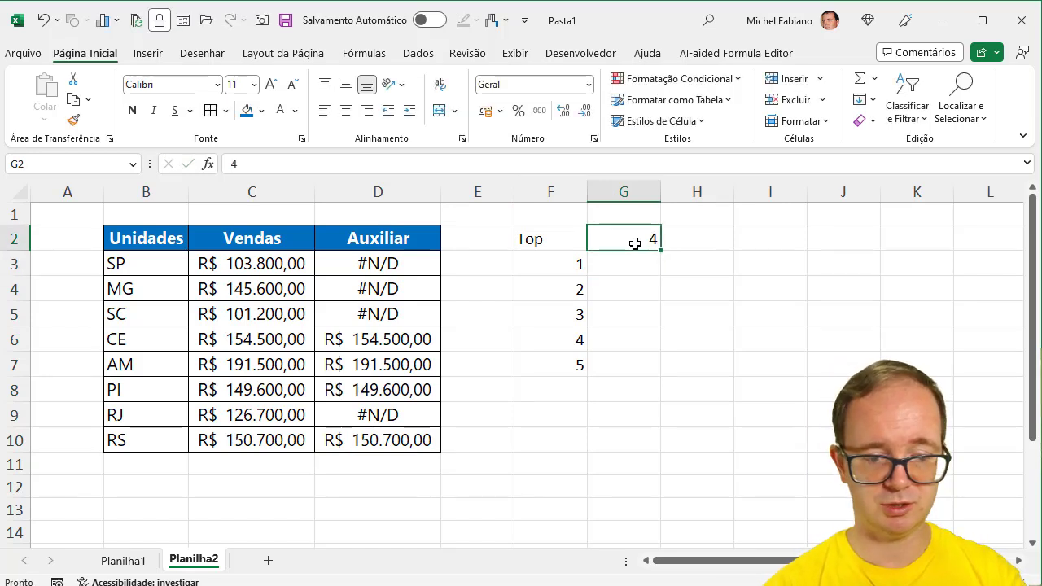
{"action": "type", "text": "1"}
{"action": "key", "text": "Return"}
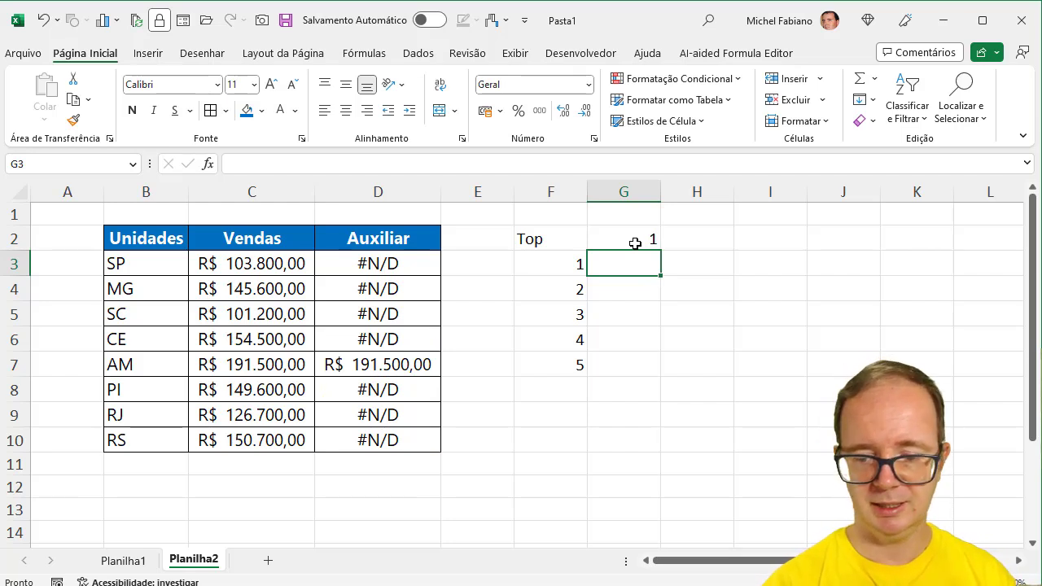
{"action": "left_click", "coordinate": [634, 241]}
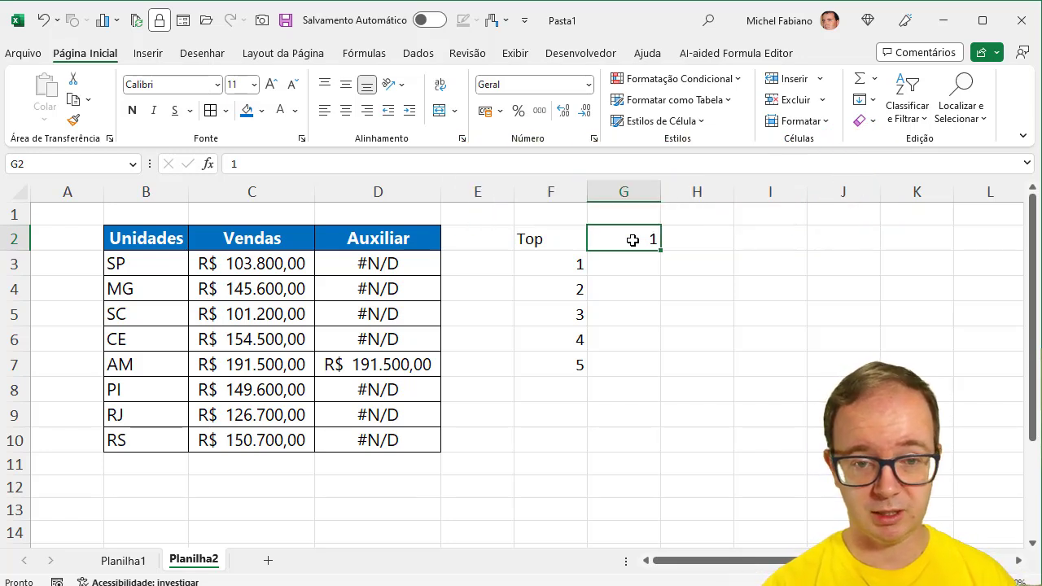
Insert a 2D clustered bar chart from the Unidades, Vendas and Auxiliar data in B2:D10.
{"action": "left_click_drag", "start_coordinate": [141, 237], "coordinate": [391, 434]}
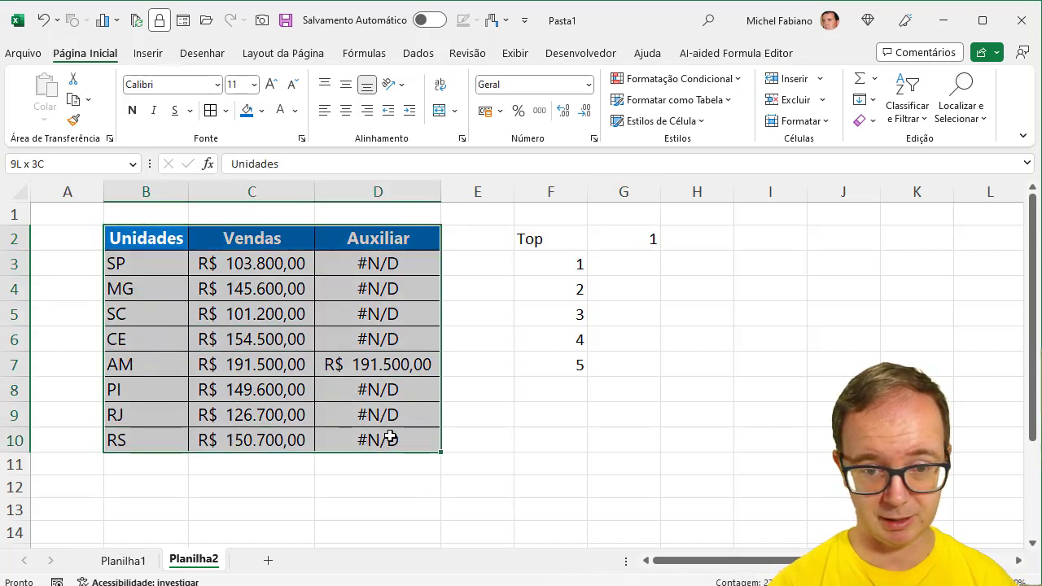
{"action": "left_click", "coordinate": [161, 56]}
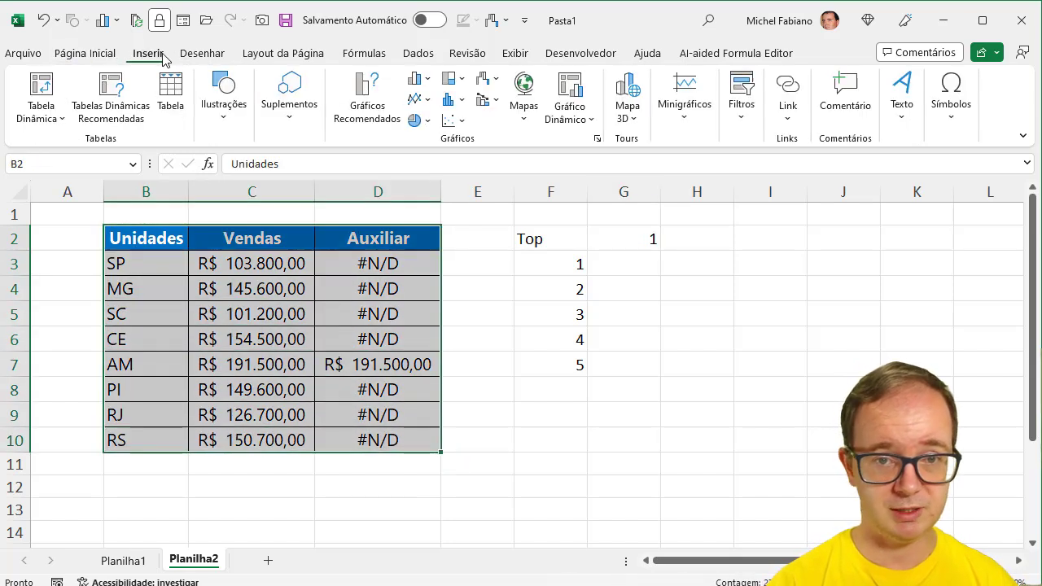
{"action": "left_click", "coordinate": [425, 82]}
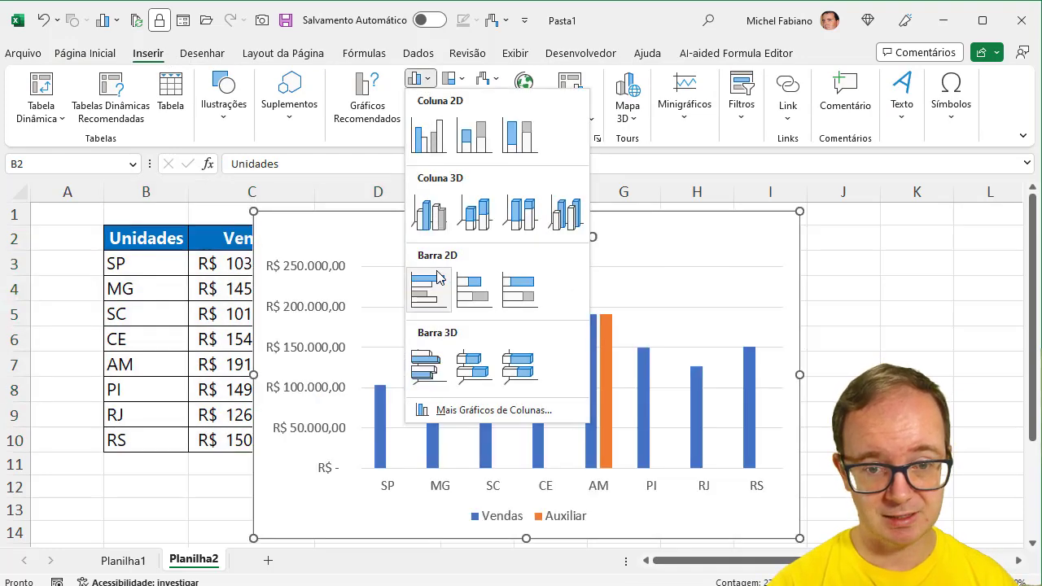
{"action": "left_click", "coordinate": [437, 281]}
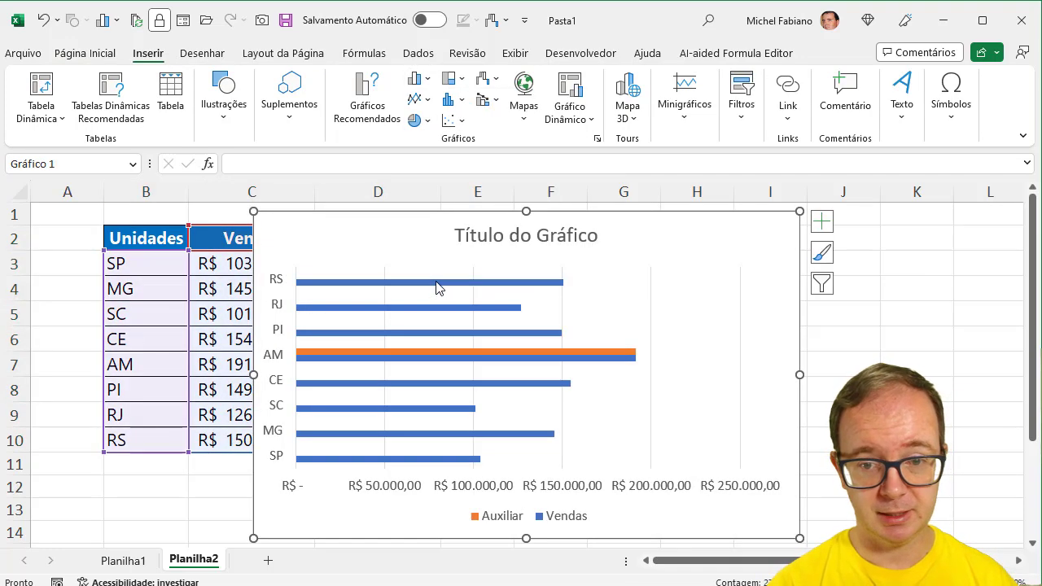
Open the formatting options of the Auxiliar series in the chart and set the gap width to 50%.
{"action": "mouse_move", "coordinate": [428, 359]}
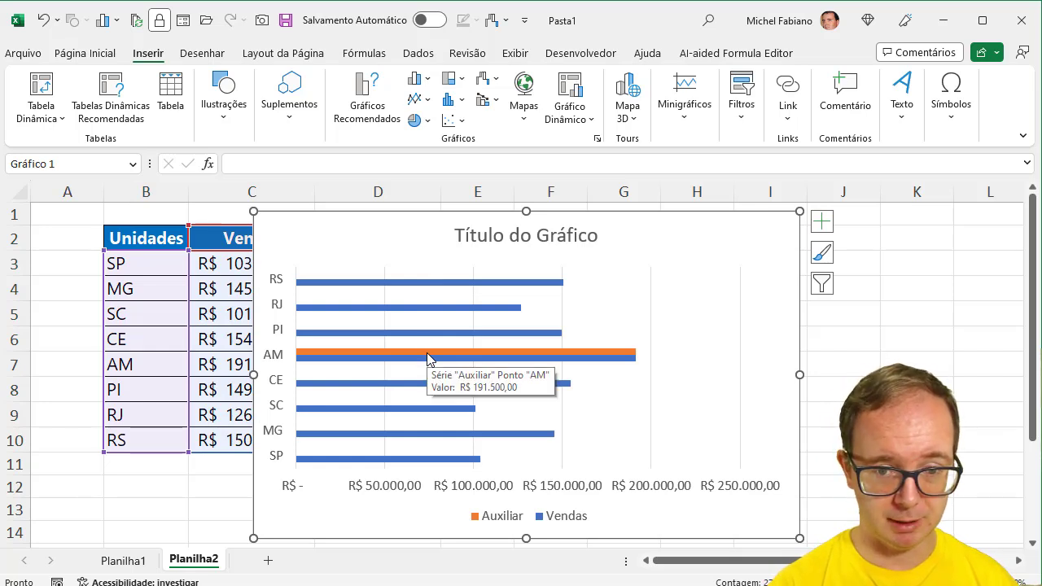
{"action": "left_click", "coordinate": [430, 355]}
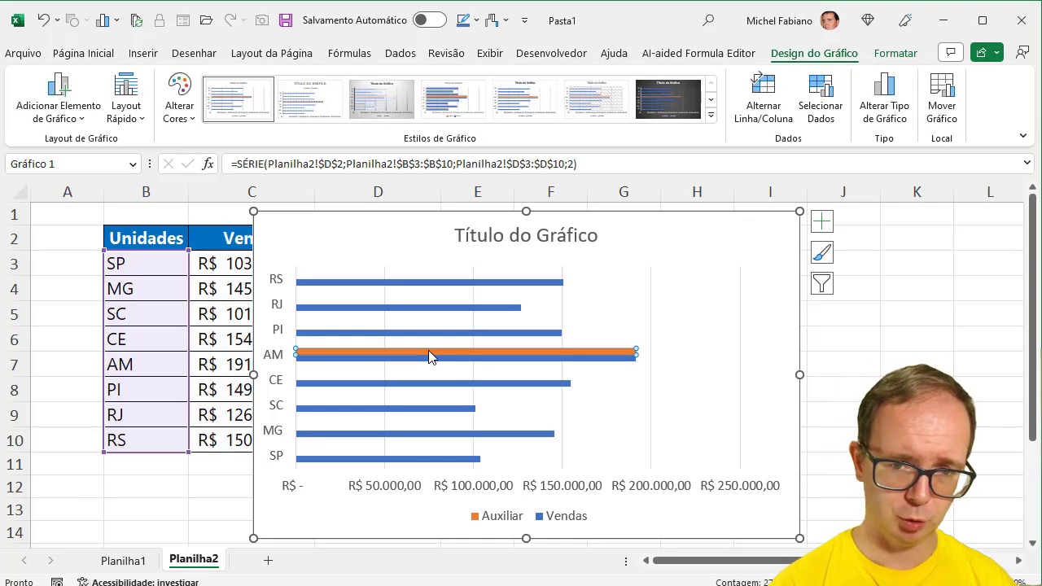
{"action": "right_click", "coordinate": [429, 354]}
{"action": "left_click", "coordinate": [477, 531]}
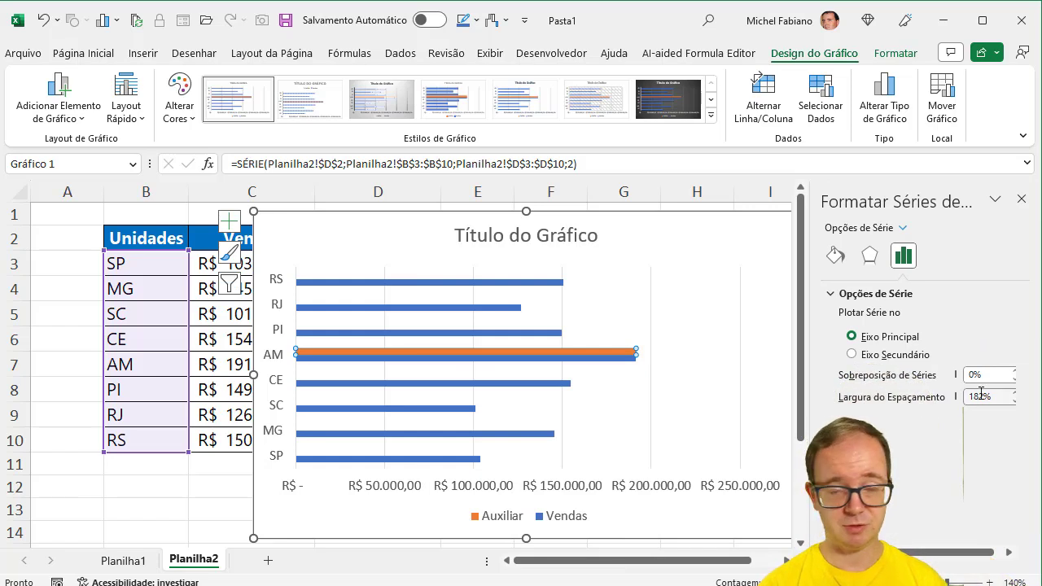
{"action": "left_click", "coordinate": [993, 398]}
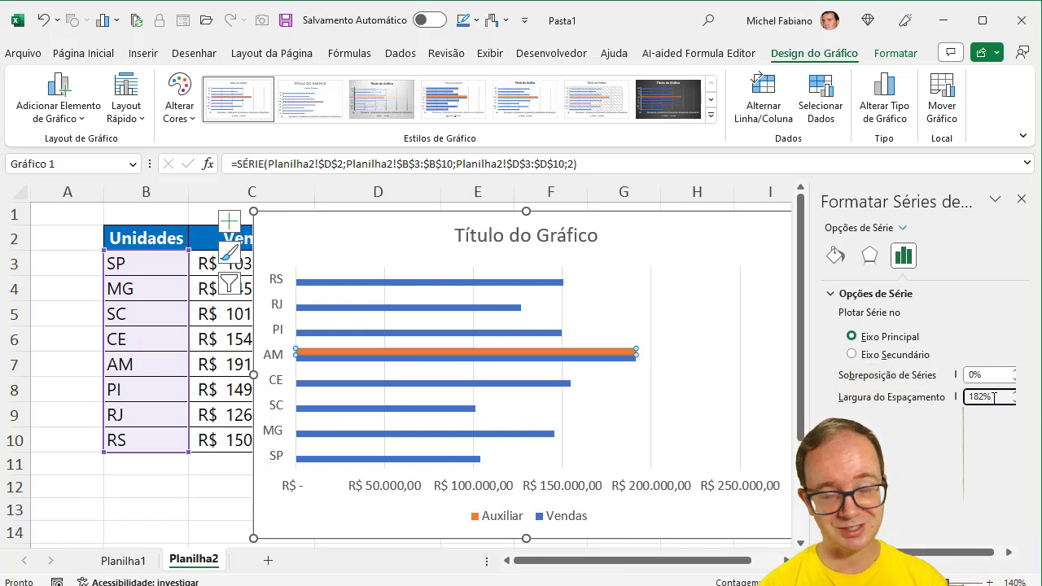
{"action": "left_click_drag", "start_coordinate": [993, 398], "coordinate": [973, 397]}
{"action": "type", "text": "50"}
Set the series overlap to 100% and close the series formatting options.
{"action": "left_click", "coordinate": [996, 375]}
{"action": "left_click_drag", "start_coordinate": [997, 375], "coordinate": [934, 375]}
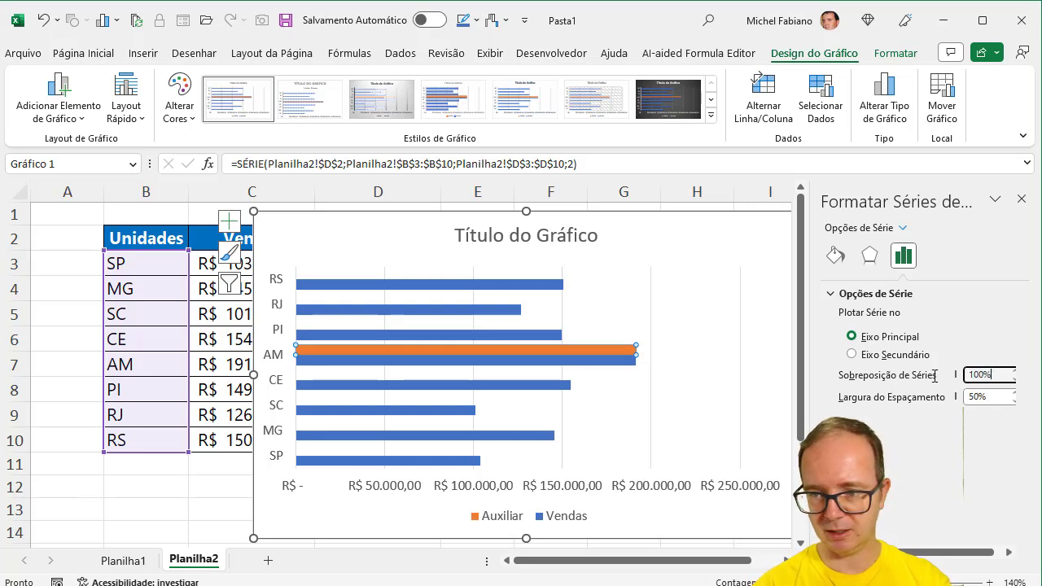
{"action": "type", "text": "100%"}
{"action": "key", "text": "Return"}
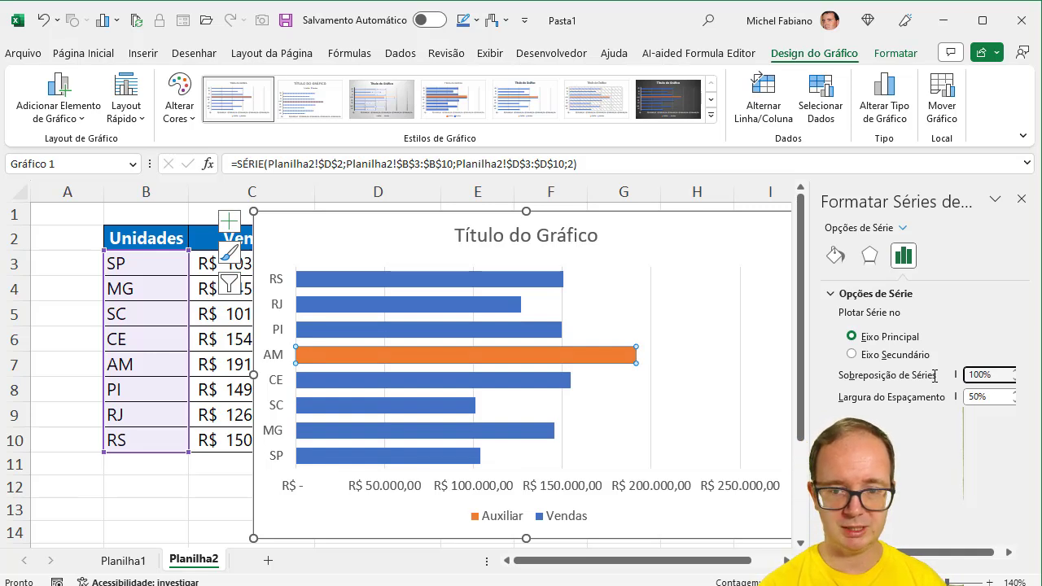
{"action": "mouse_move", "coordinate": [590, 355]}
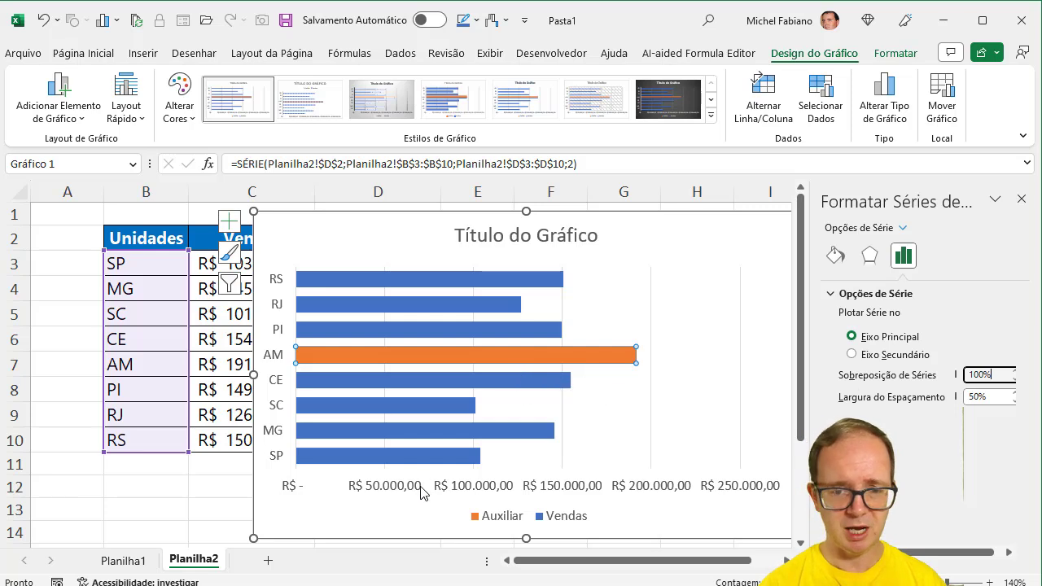
{"action": "left_click", "coordinate": [1021, 199]}
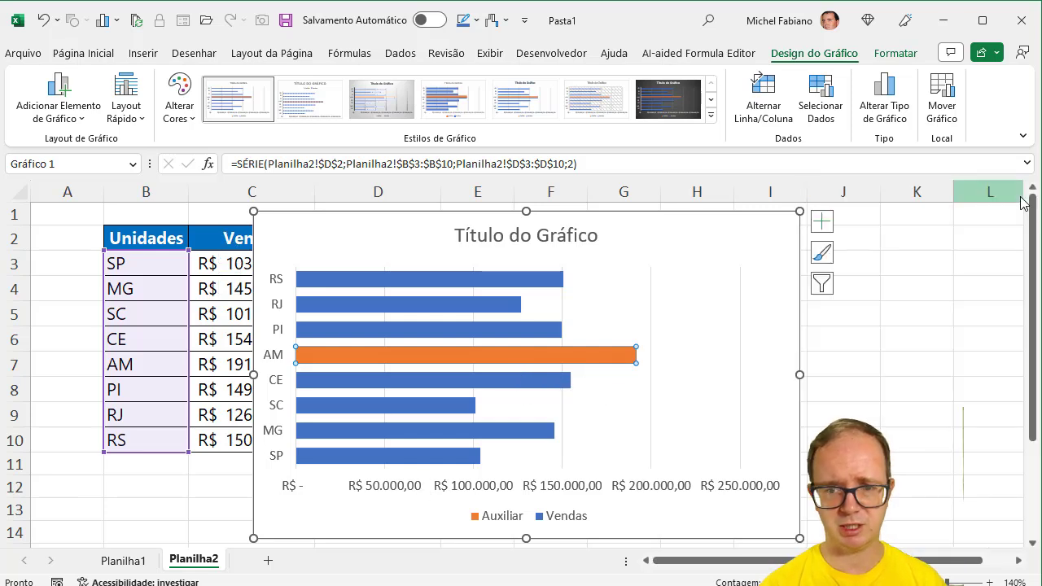
Delete the chart's horizontal value axis, legend and vertical gridlines.
{"action": "left_click", "coordinate": [526, 487]}
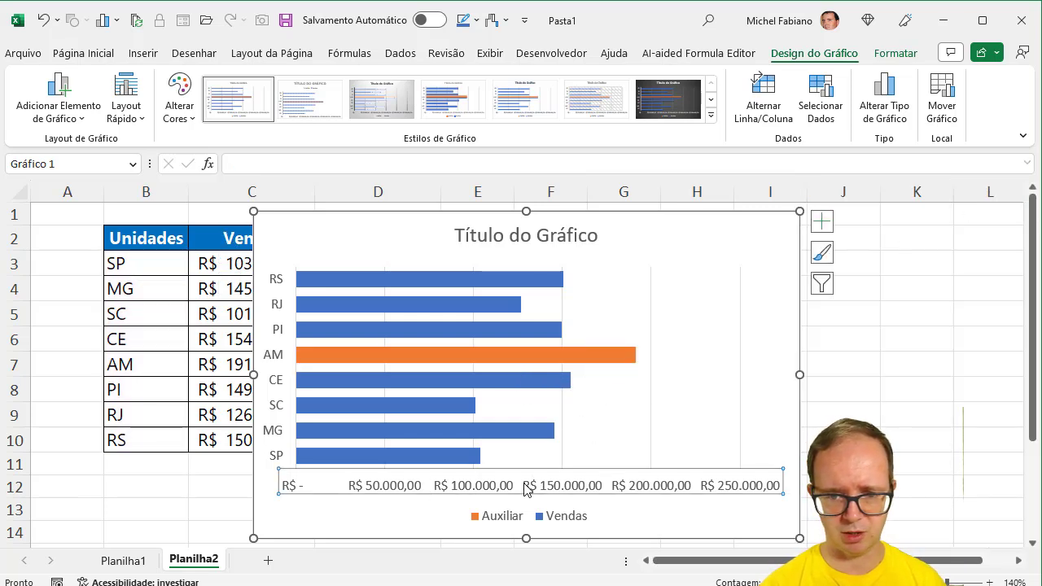
{"action": "key", "text": "Delete"}
{"action": "left_click", "coordinate": [567, 522]}
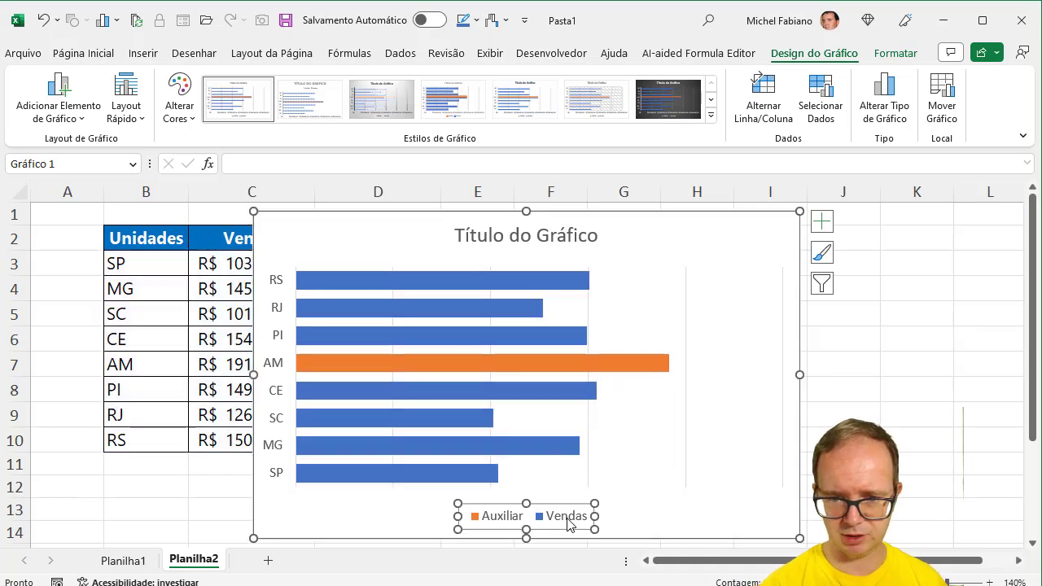
{"action": "key", "text": "Delete"}
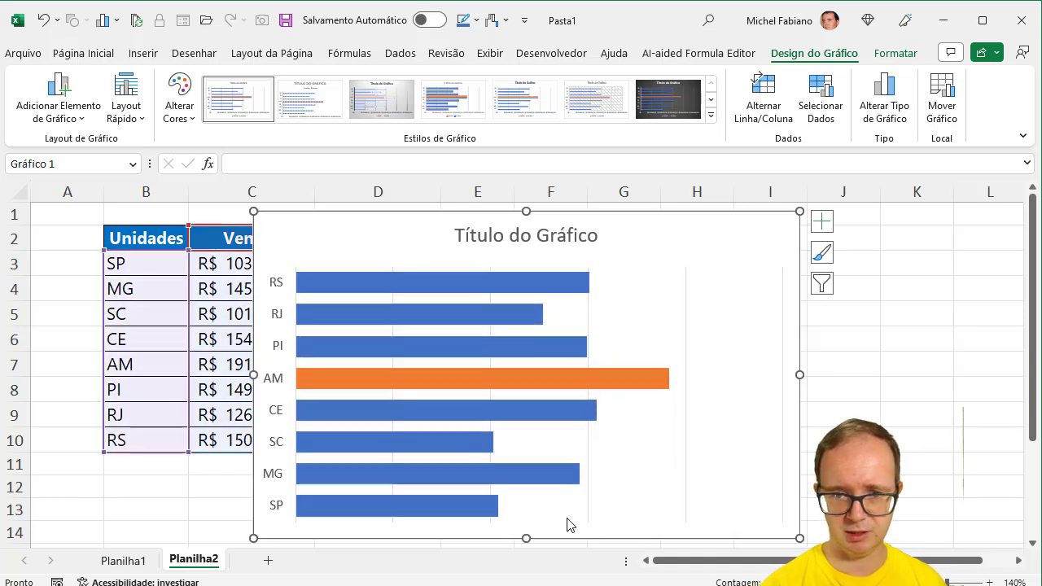
{"action": "left_click", "coordinate": [588, 316]}
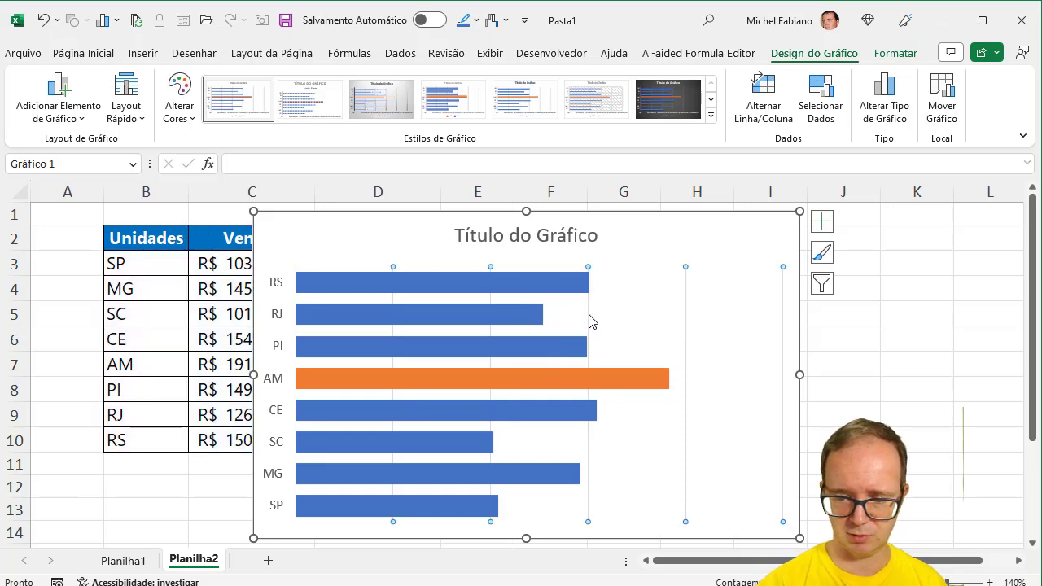
{"action": "key", "text": "Delete"}
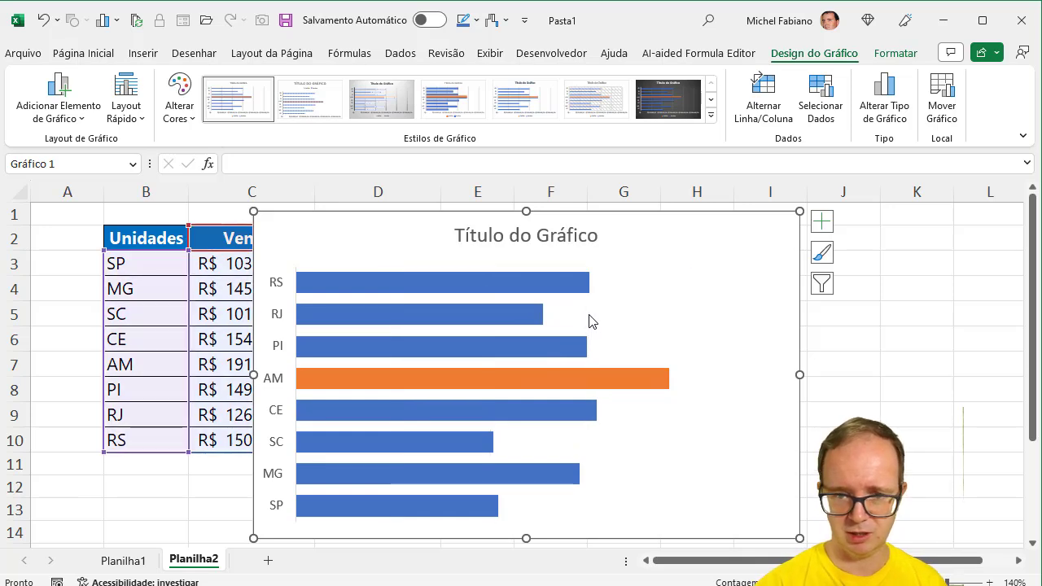
Set the font of all the chart's text to Segoe UI.
{"action": "left_click", "coordinate": [83, 53]}
{"action": "left_click", "coordinate": [188, 85]}
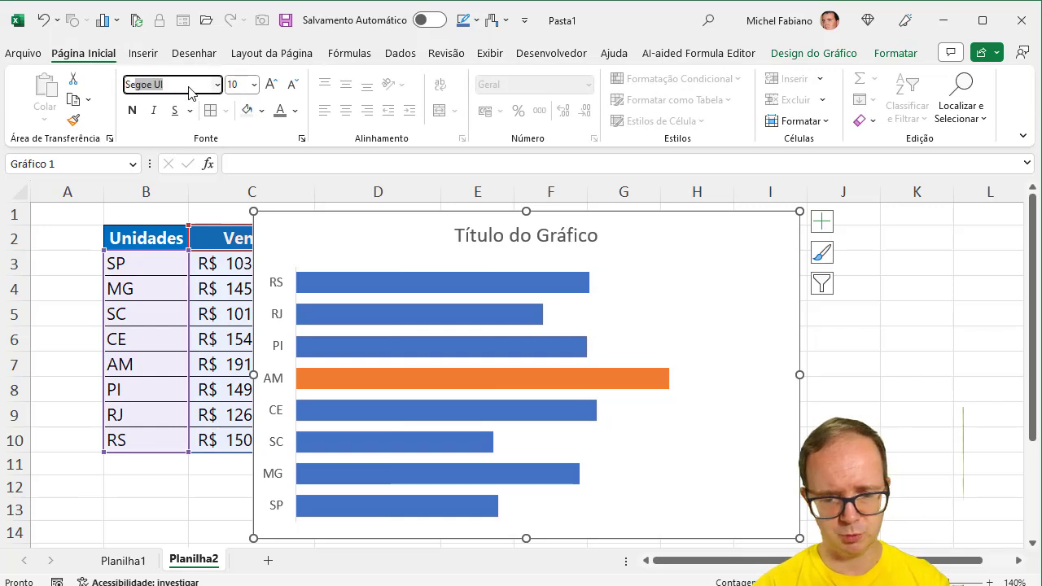
{"action": "key", "text": "Return"}
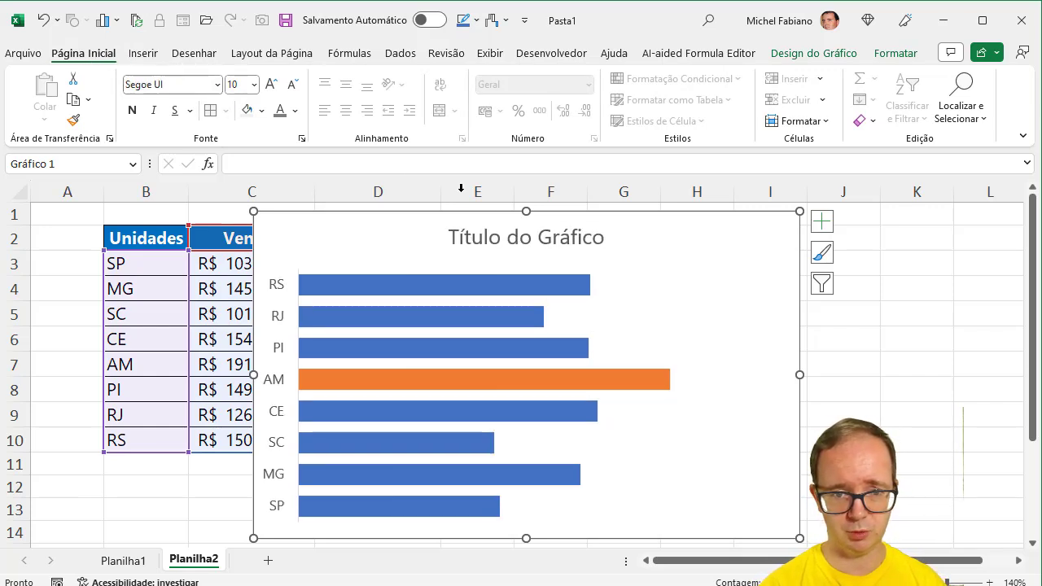
Replace the chart title with "Desempenho de Vendas".
{"action": "left_click", "coordinate": [548, 244]}
{"action": "triple_click", "coordinate": [548, 246]}
{"action": "type", "text": "Desep"}
{"action": "key", "text": "BackSpace"}
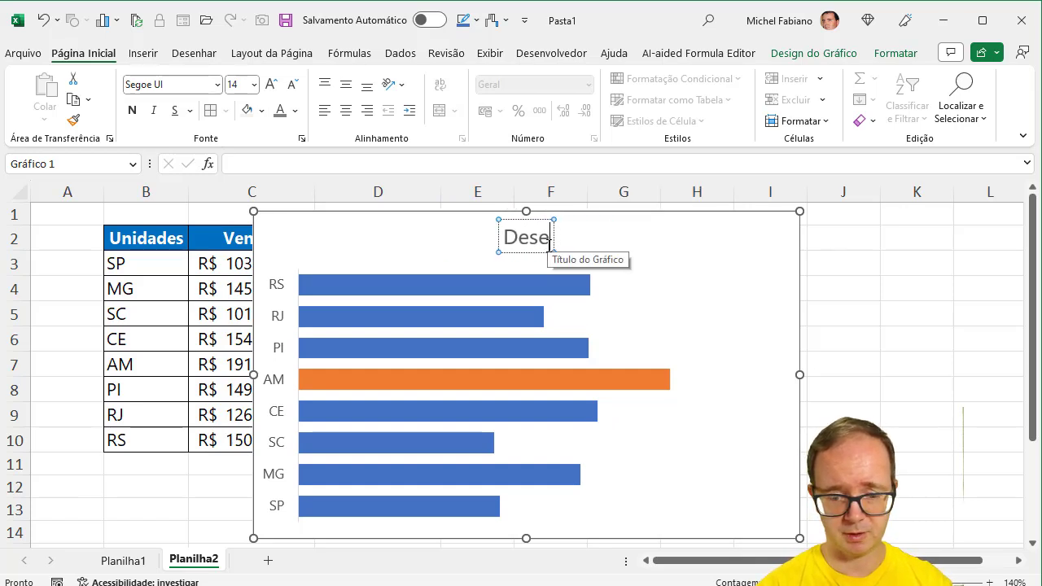
{"action": "type", "text": "mpenho de Venda"}
{"action": "key", "text": "BackSpace"}
{"action": "type", "text": "das"}
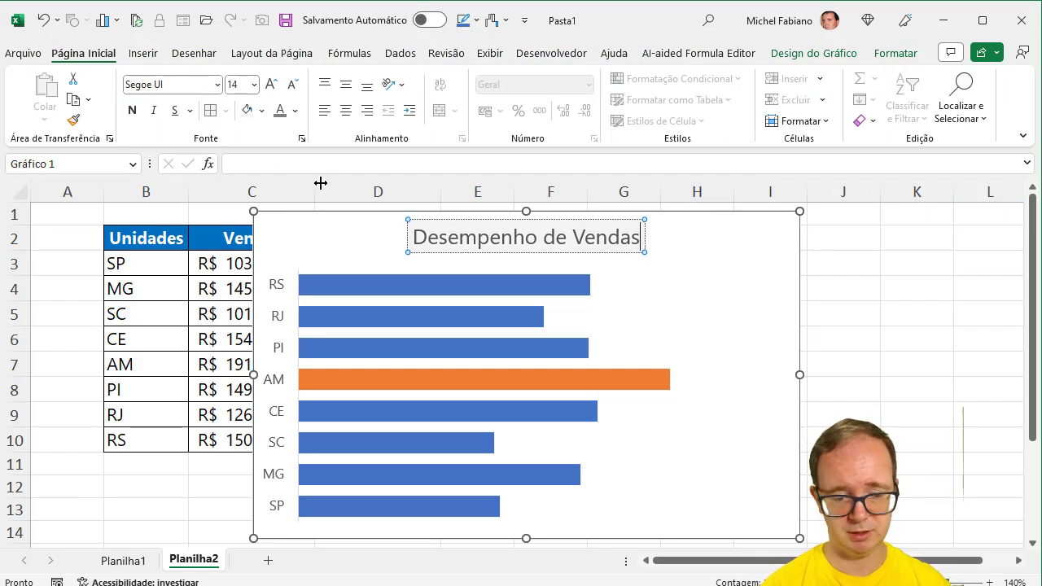
Fill the chart area with light grey and the Vendas bars with a dark blue-grey theme colour.
{"action": "left_click", "coordinate": [359, 244]}
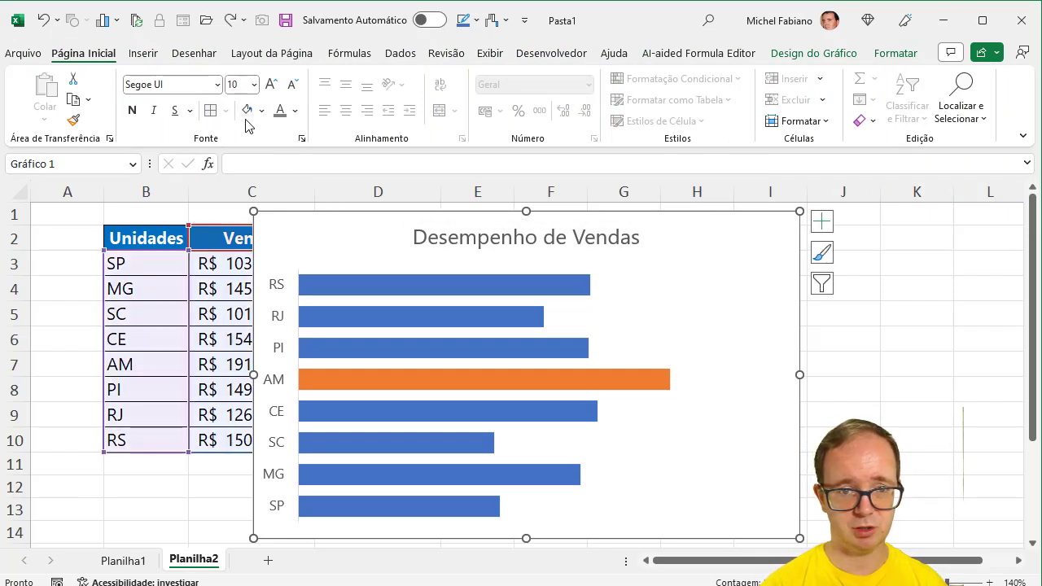
{"action": "left_click", "coordinate": [247, 110]}
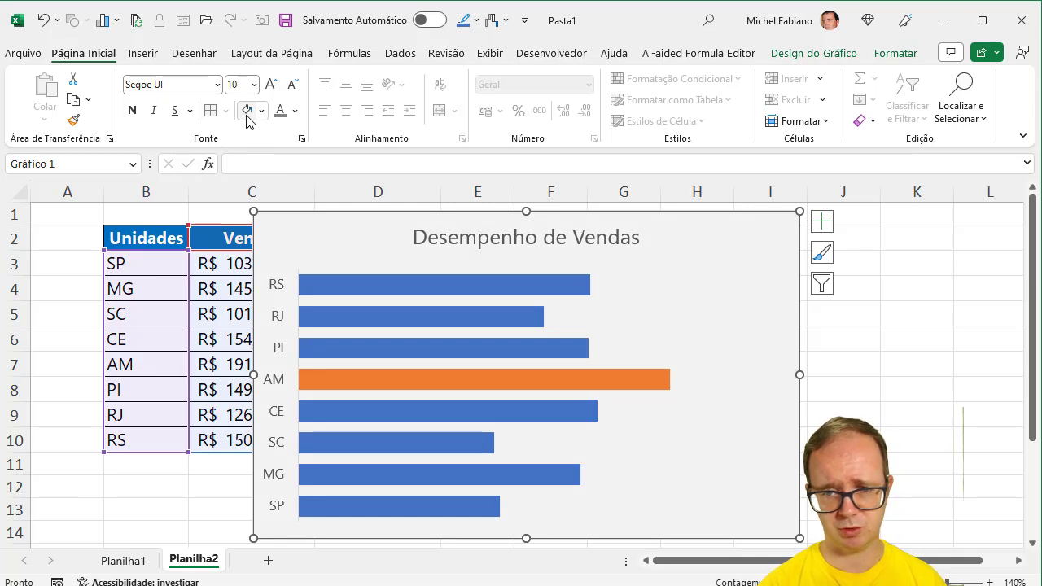
{"action": "left_click", "coordinate": [393, 286]}
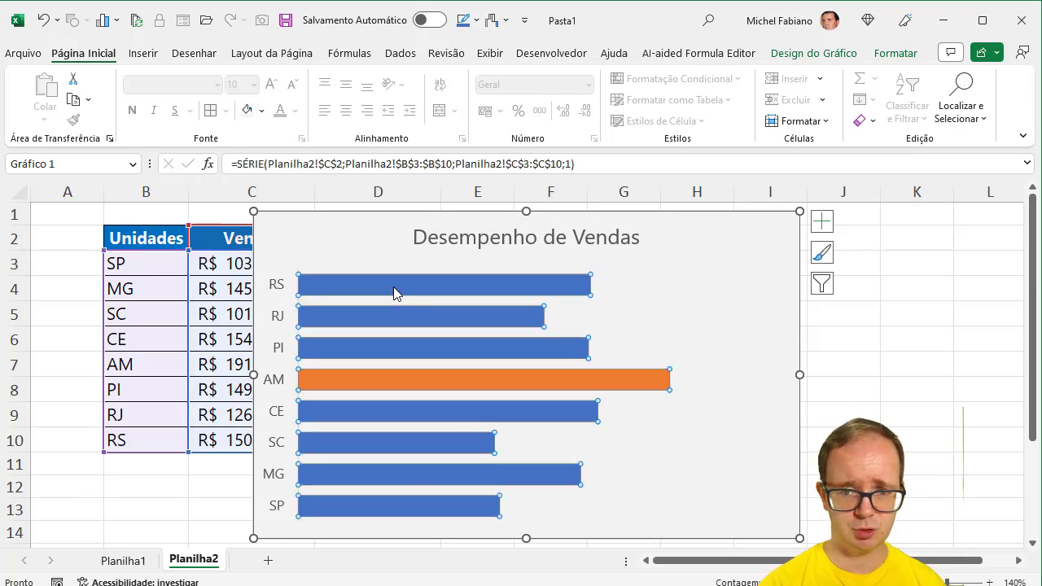
{"action": "left_click", "coordinate": [261, 110]}
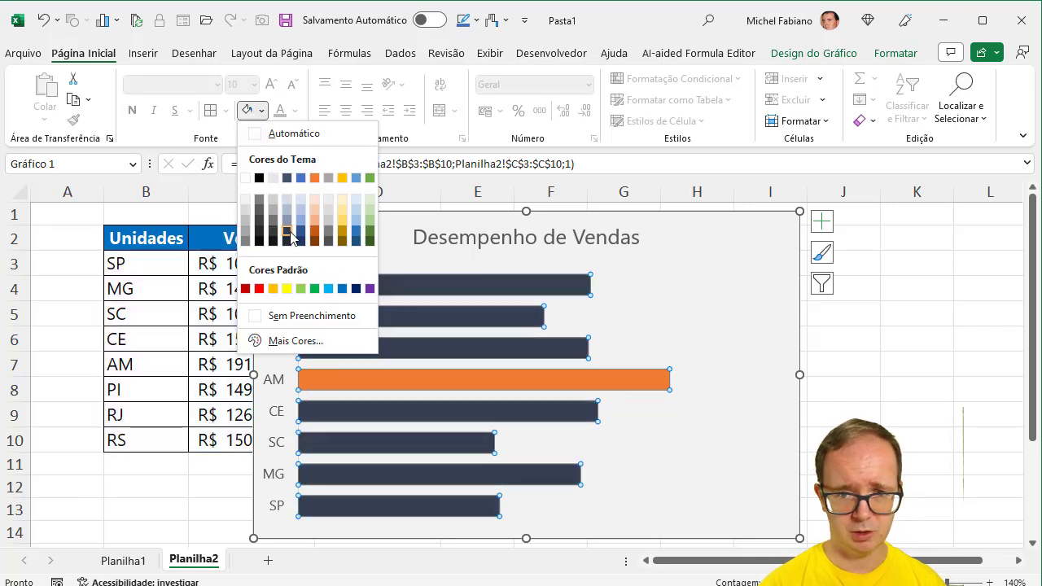
{"action": "left_click", "coordinate": [288, 234]}
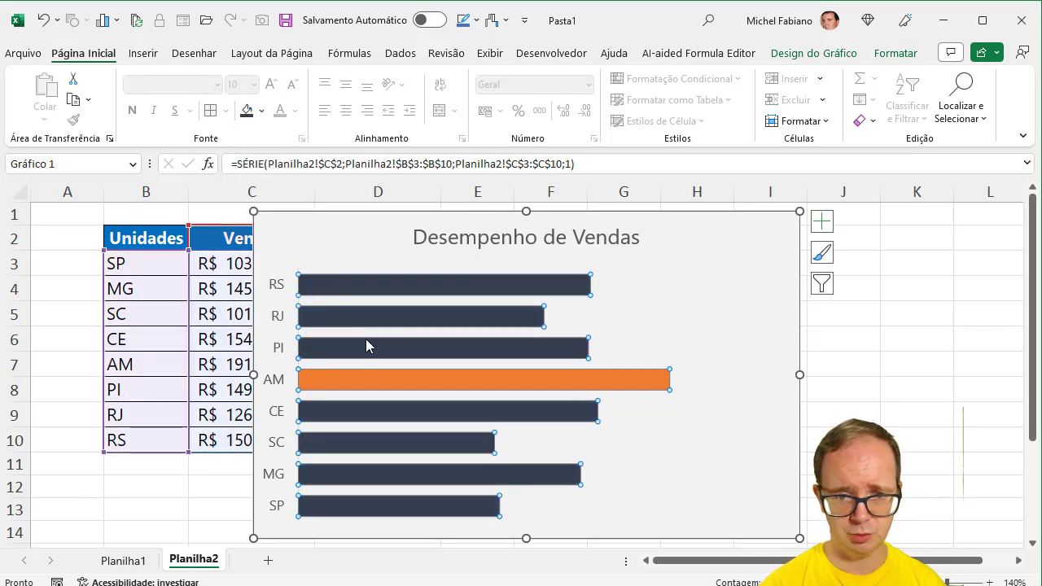
Fill the highlighted Auxiliar bars with the standard light blue colour.
{"action": "left_click", "coordinate": [370, 381]}
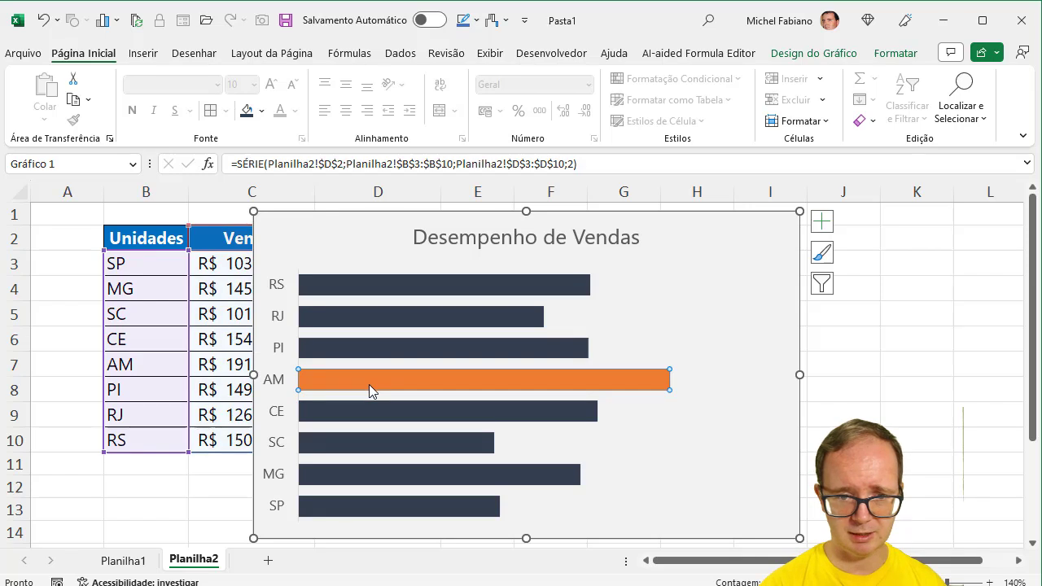
{"action": "left_click", "coordinate": [262, 110]}
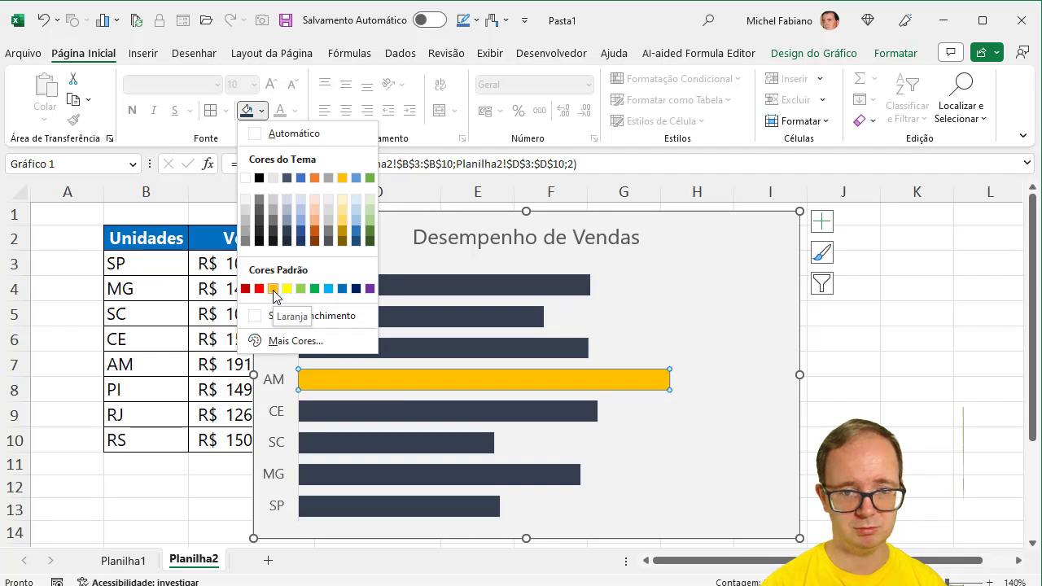
{"action": "left_click", "coordinate": [329, 290]}
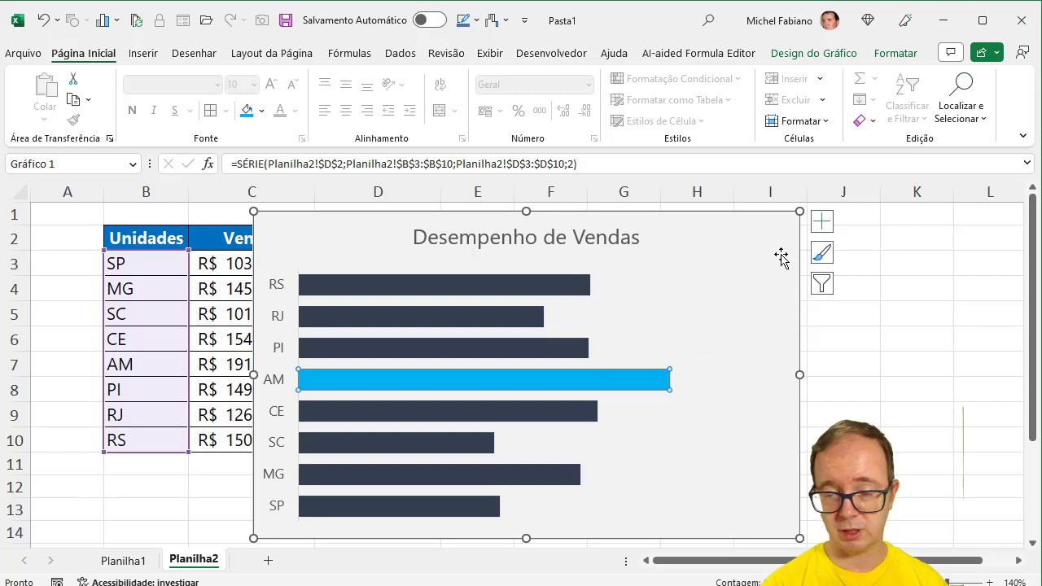
Add data labels to the Auxiliar series and reduce their font size to 7.
{"action": "left_click", "coordinate": [820, 227]}
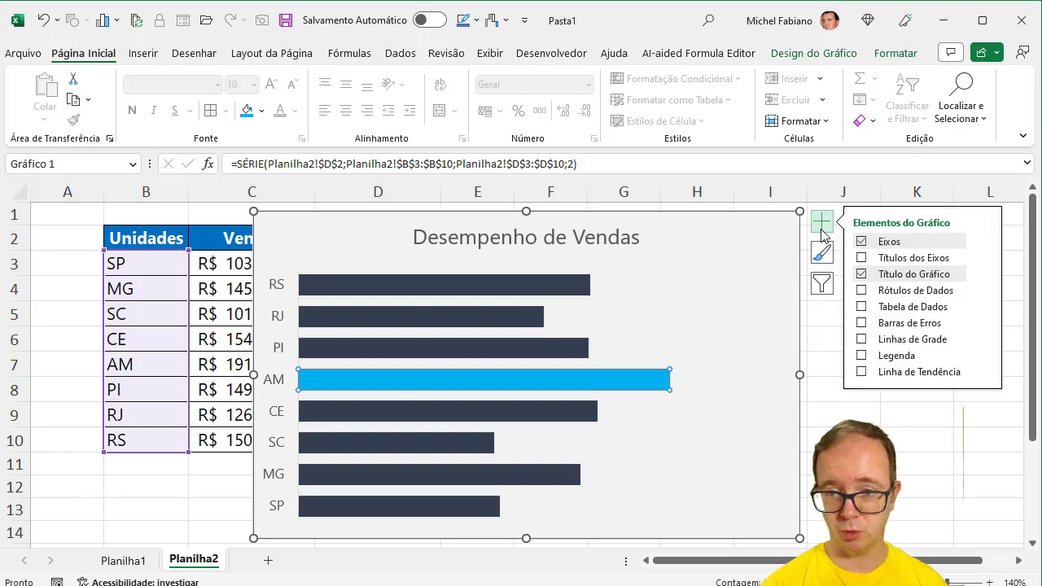
{"action": "left_click", "coordinate": [861, 292]}
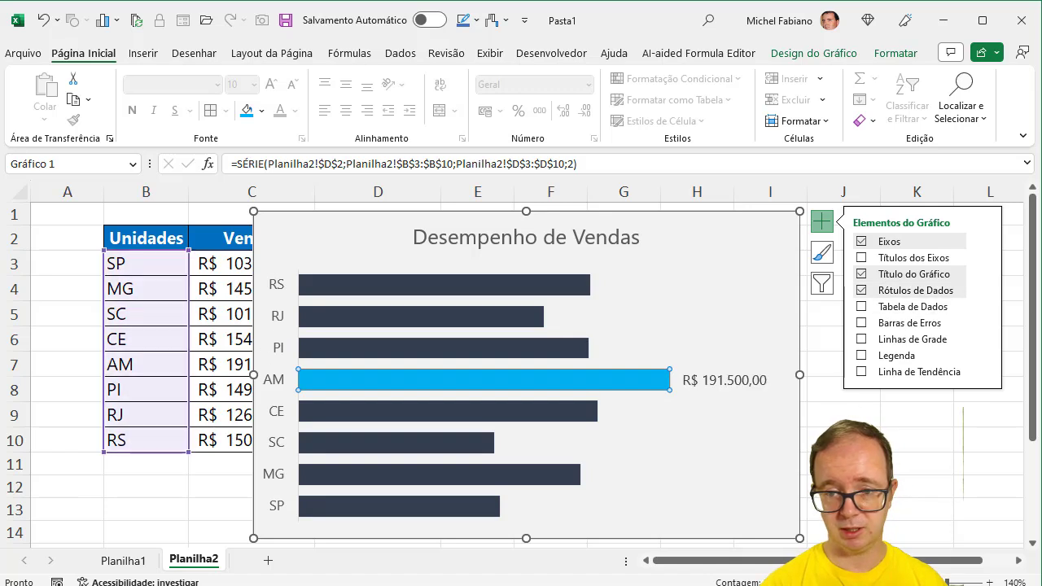
{"action": "left_click", "coordinate": [759, 380]}
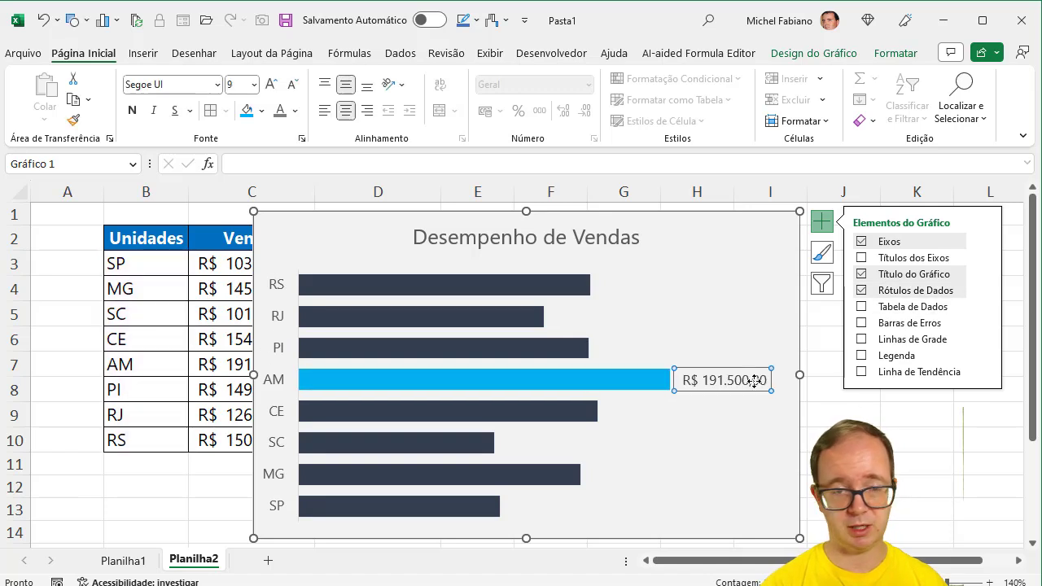
{"action": "left_click", "coordinate": [293, 86]}
{"action": "left_click", "coordinate": [293, 86]}
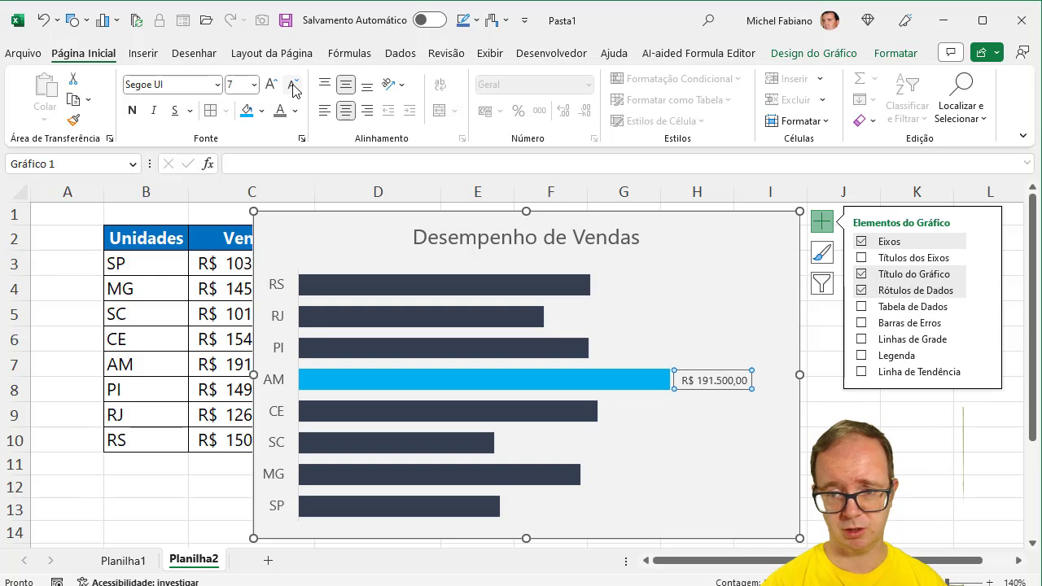
{"action": "left_click", "coordinate": [843, 486]}
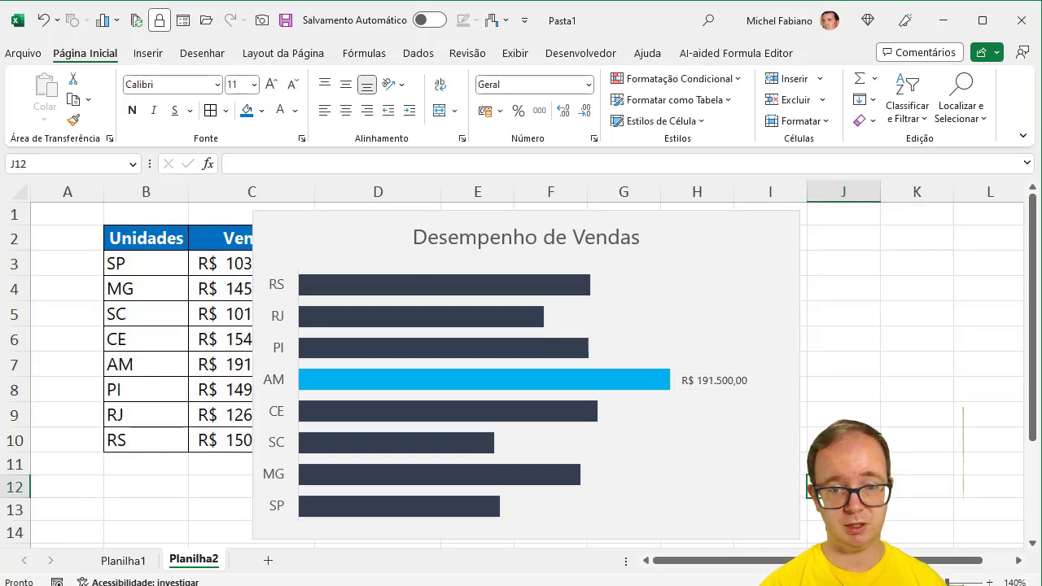
Move the chart off cell G2 and test the highlighting by entering 2 and 3 as the Top value.
{"action": "left_click_drag", "start_coordinate": [729, 216], "coordinate": [790, 310]}
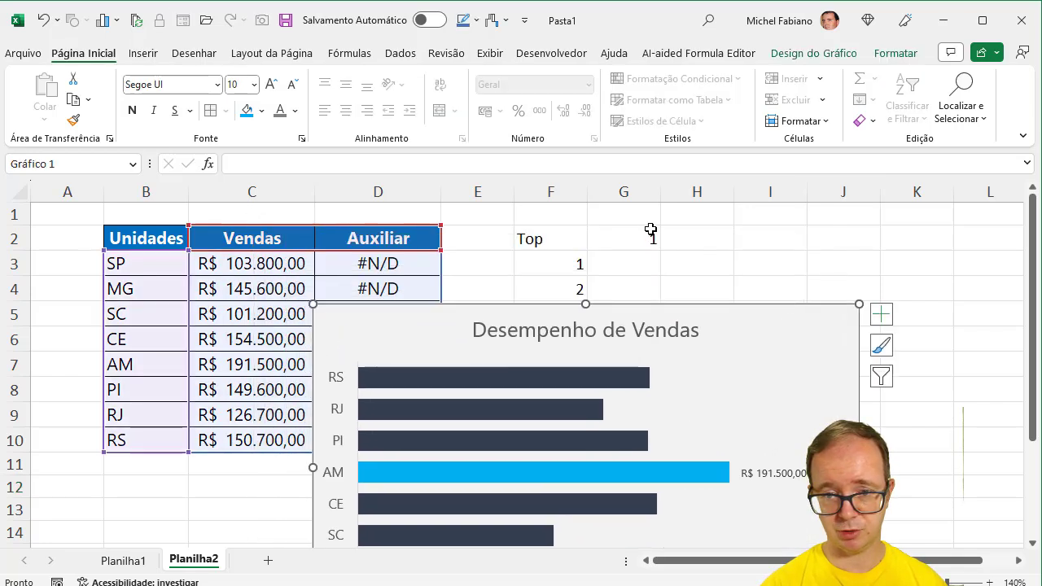
{"action": "left_click", "coordinate": [651, 232]}
{"action": "type", "text": "2"}
{"action": "key", "text": "Return"}
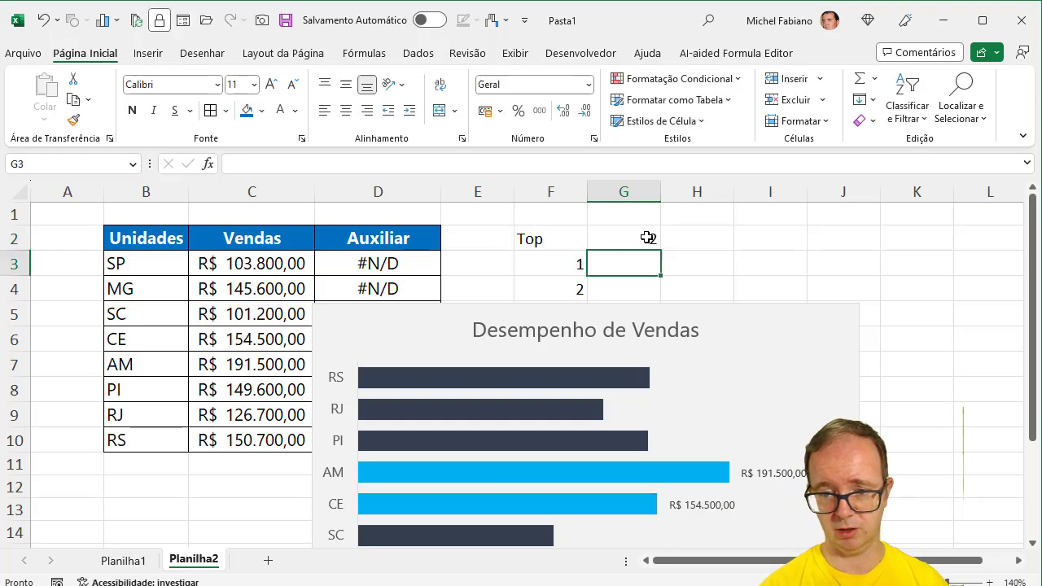
{"action": "right_click", "coordinate": [647, 237]}
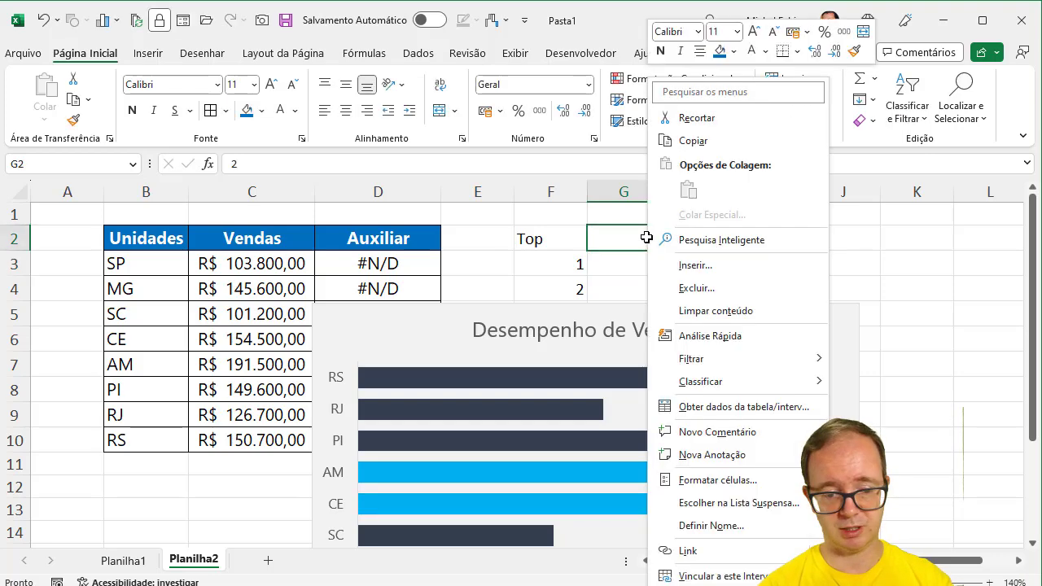
{"action": "left_click", "coordinate": [634, 239]}
{"action": "type", "text": "3"}
{"action": "key", "text": "Return"}
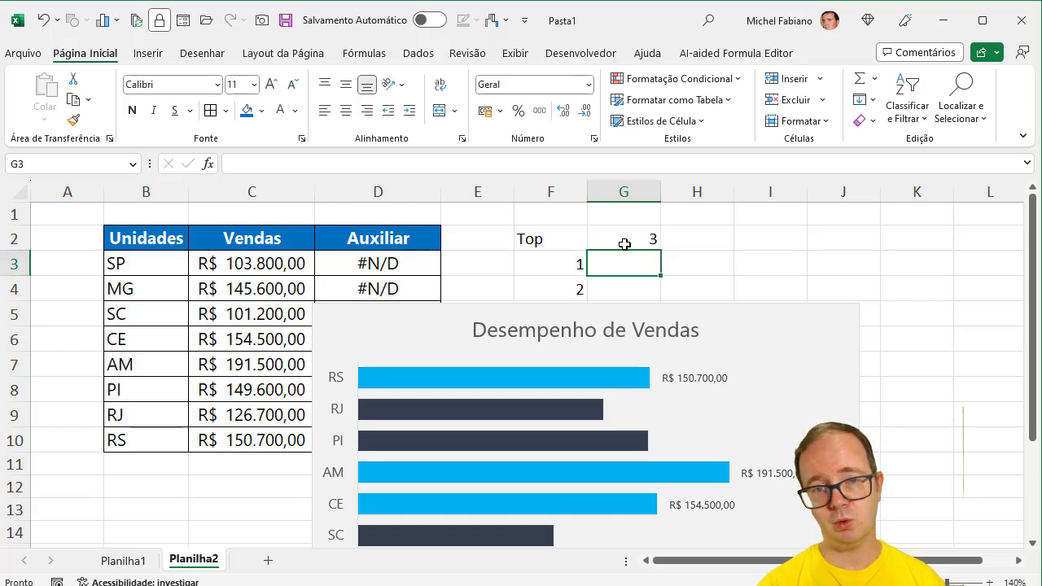
Check in the Excel options that the Desenvolvedor tab is enabled in the ribbon customization.
{"action": "left_click", "coordinate": [596, 54]}
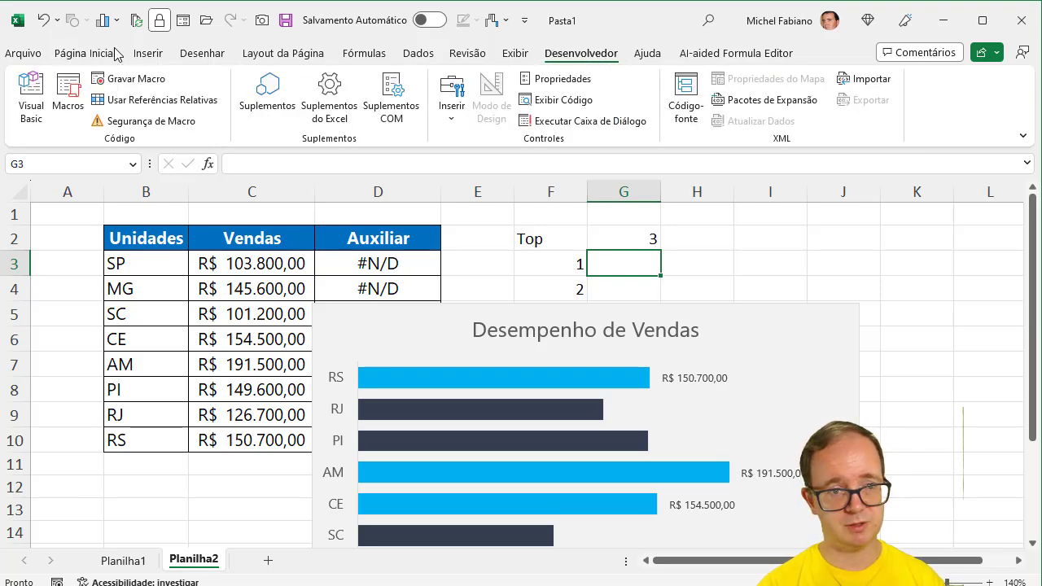
{"action": "left_click", "coordinate": [36, 54]}
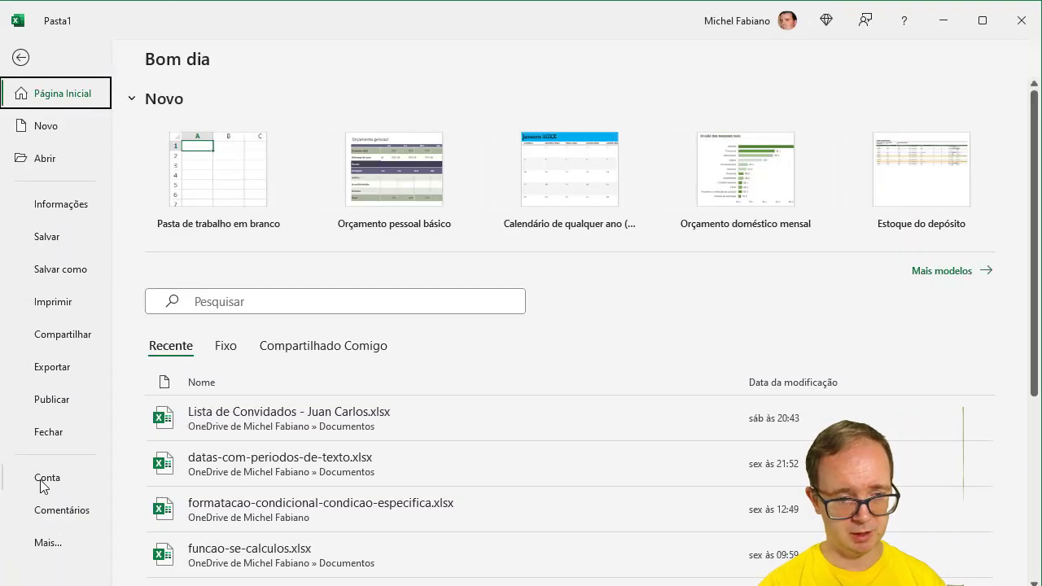
{"action": "left_click", "coordinate": [43, 542]}
{"action": "left_click", "coordinate": [151, 511]}
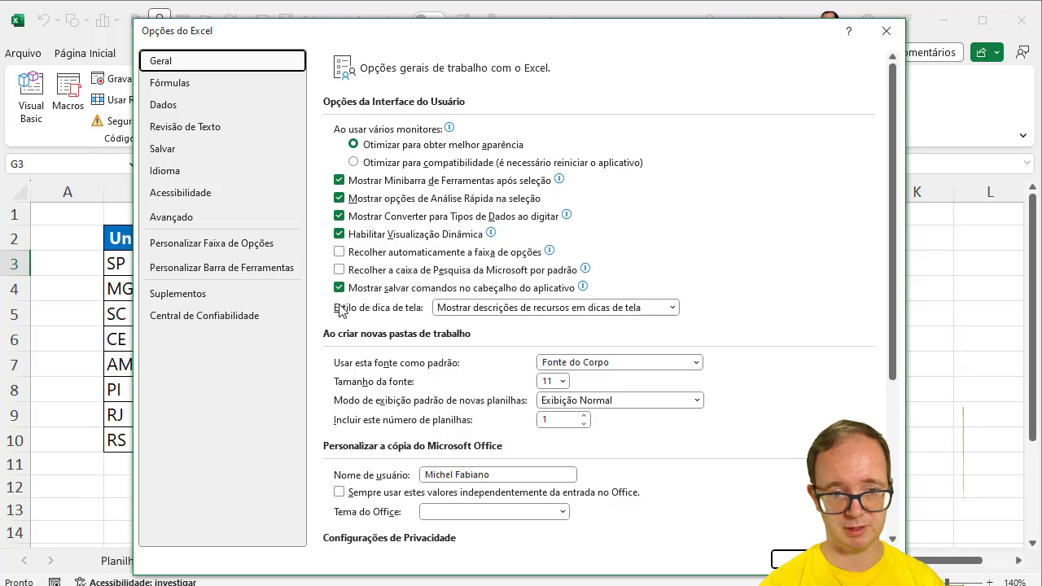
{"action": "left_click", "coordinate": [225, 249]}
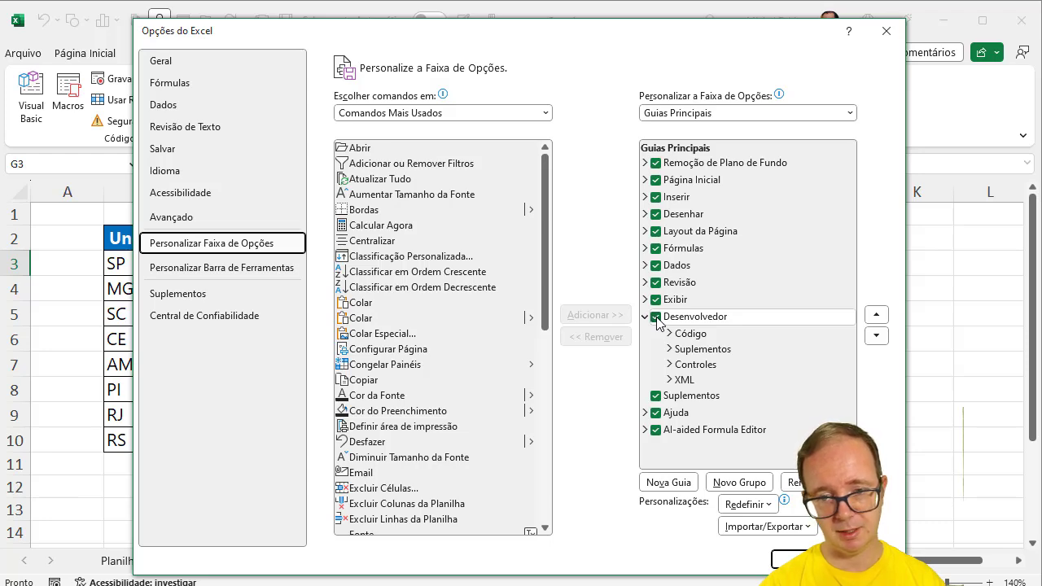
{"action": "left_click", "coordinate": [781, 559]}
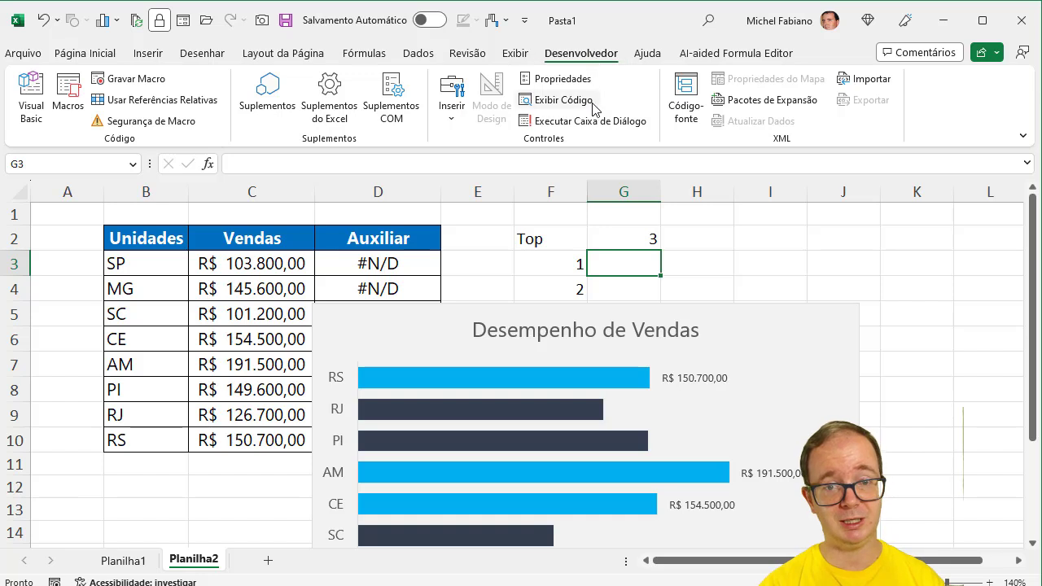
Insert a combo box form control across cells I2 and J2.
{"action": "left_click", "coordinate": [450, 107]}
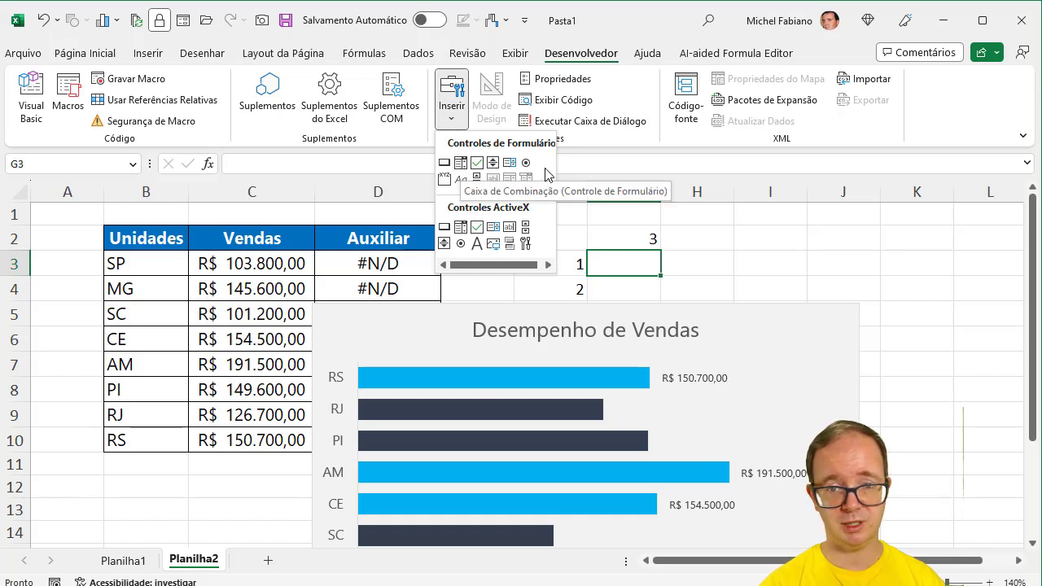
{"action": "left_click", "coordinate": [460, 164]}
{"action": "left_click_drag", "start_coordinate": [752, 228], "coordinate": [834, 246]}
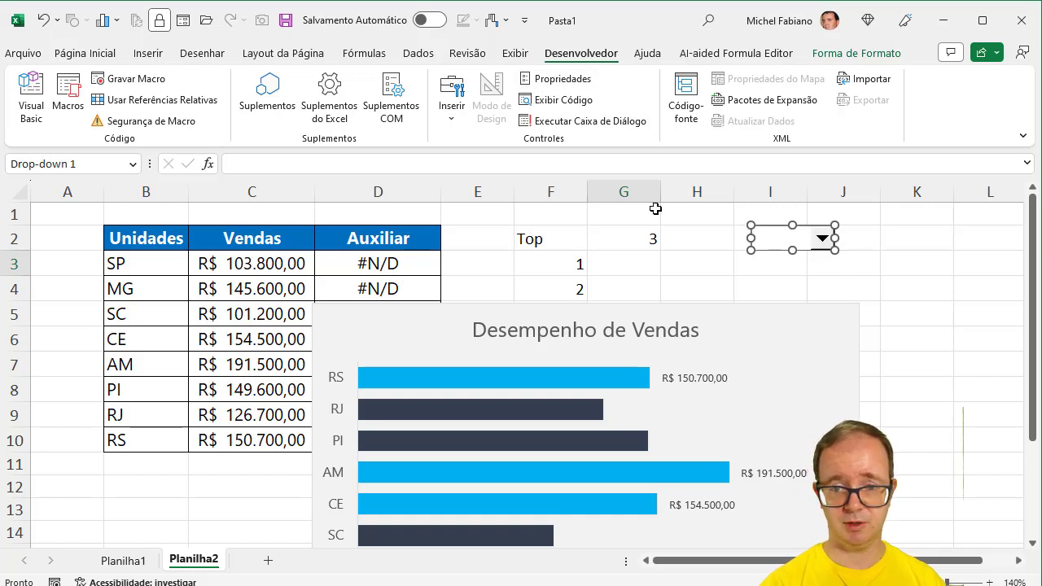
Move the chart clear of the Top list and set the combo box's input range to $F$3:$F$7 and cell link to $G$2.
{"action": "left_click_drag", "start_coordinate": [737, 305], "coordinate": [474, 390]}
{"action": "right_click", "coordinate": [823, 238]}
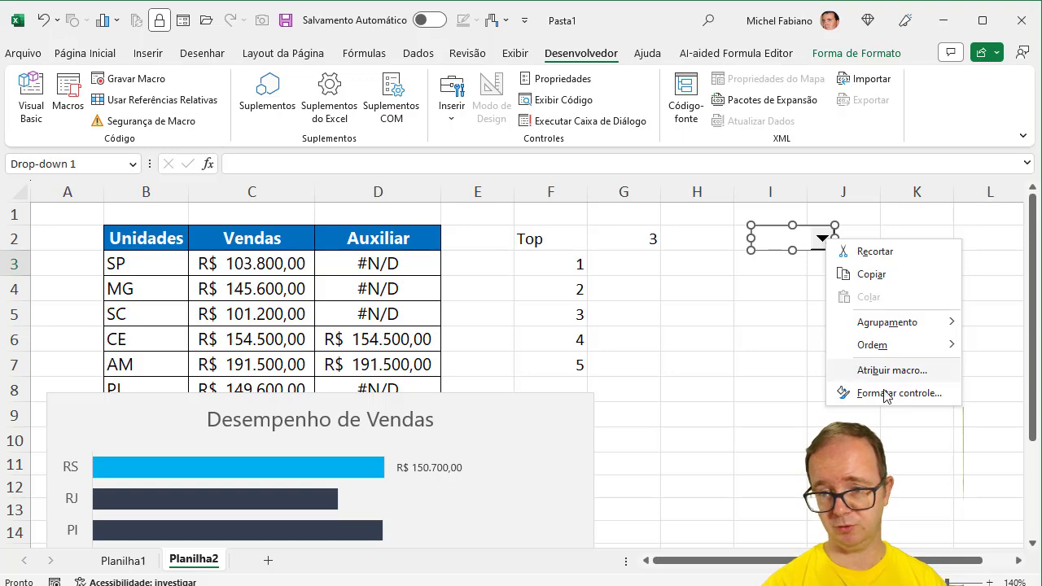
{"action": "left_click", "coordinate": [839, 392]}
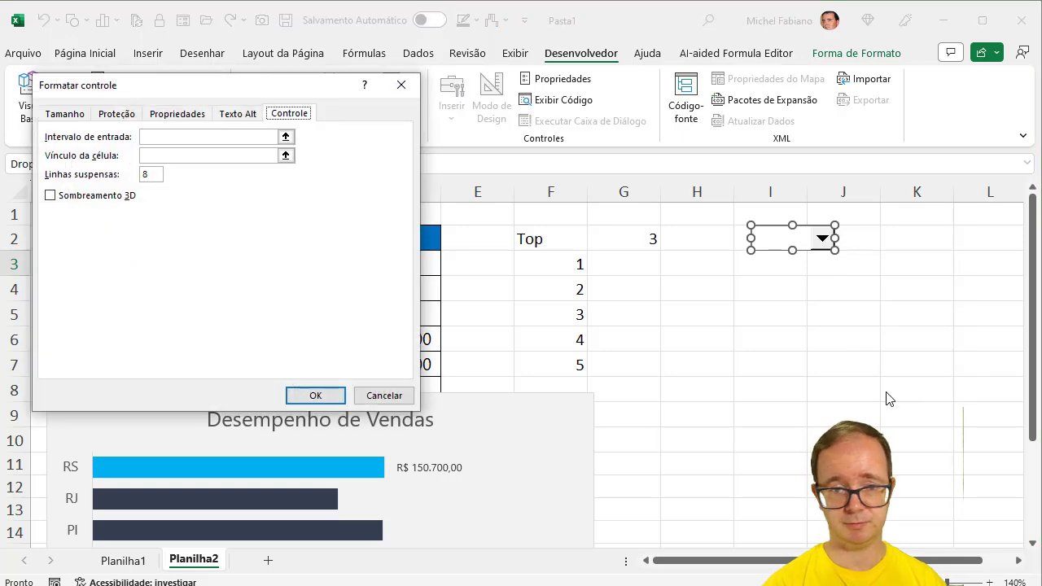
{"action": "left_click", "coordinate": [244, 136]}
{"action": "left_click_drag", "start_coordinate": [546, 267], "coordinate": [548, 363]}
{"action": "left_click", "coordinate": [275, 155]}
{"action": "left_click", "coordinate": [630, 234]}
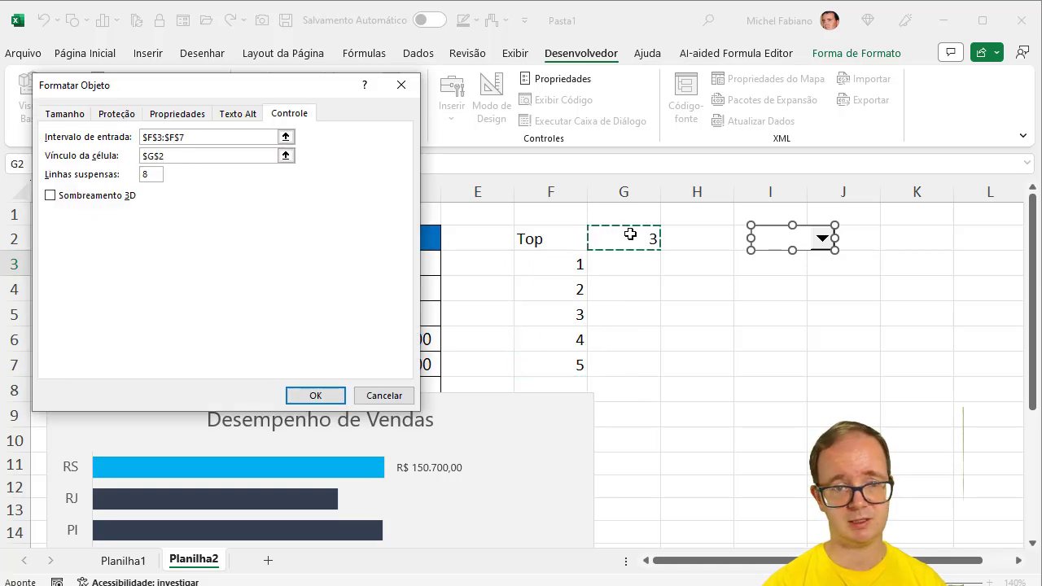
{"action": "left_click", "coordinate": [315, 395]}
Test the combo box by choosing several values, ending with 4, and check the linked cell G2.
{"action": "left_click", "coordinate": [813, 302]}
{"action": "left_click", "coordinate": [822, 237]}
{"action": "left_click", "coordinate": [783, 258]}
{"action": "left_click", "coordinate": [822, 237]}
{"action": "left_click", "coordinate": [781, 286]}
{"action": "left_click", "coordinate": [828, 244]}
{"action": "left_click", "coordinate": [768, 300]}
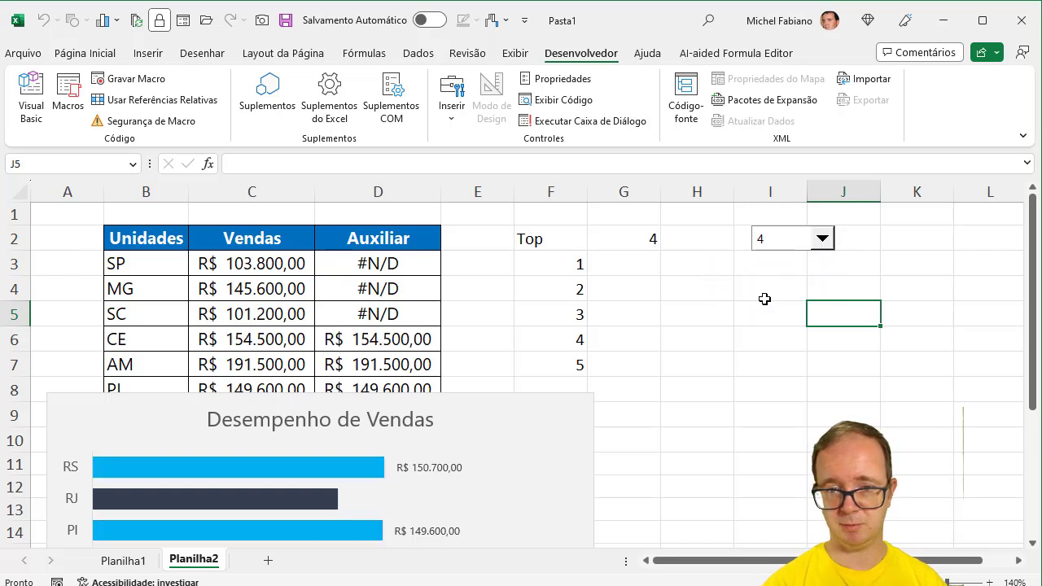
{"action": "left_click", "coordinate": [639, 238]}
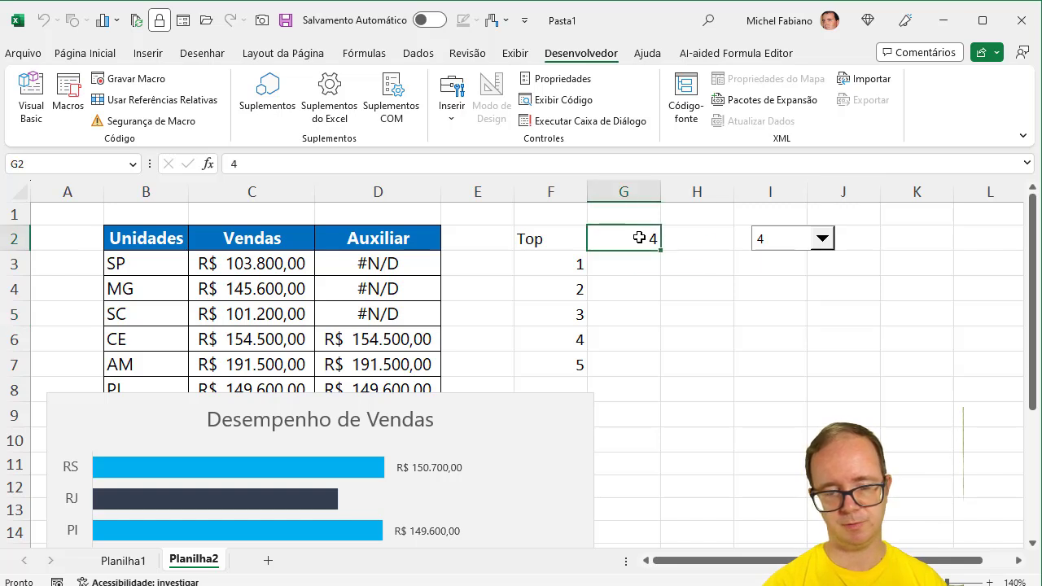
Place the chart over the helper columns beside Vendas, then make its title bold and move it to the chart's upper-left corner.
{"action": "left_click_drag", "start_coordinate": [450, 395], "coordinate": [718, 222]}
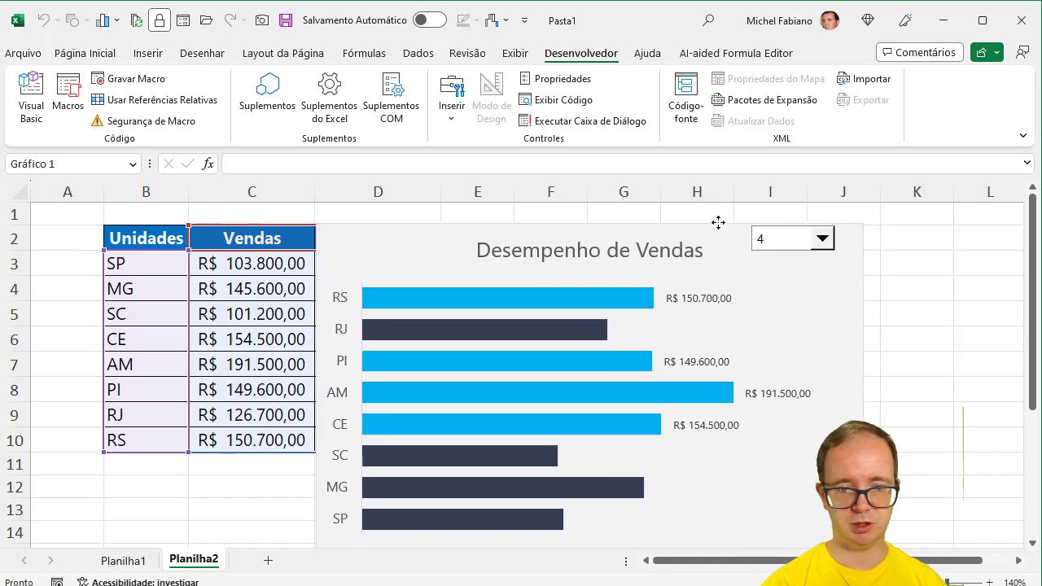
{"action": "left_click", "coordinate": [925, 314]}
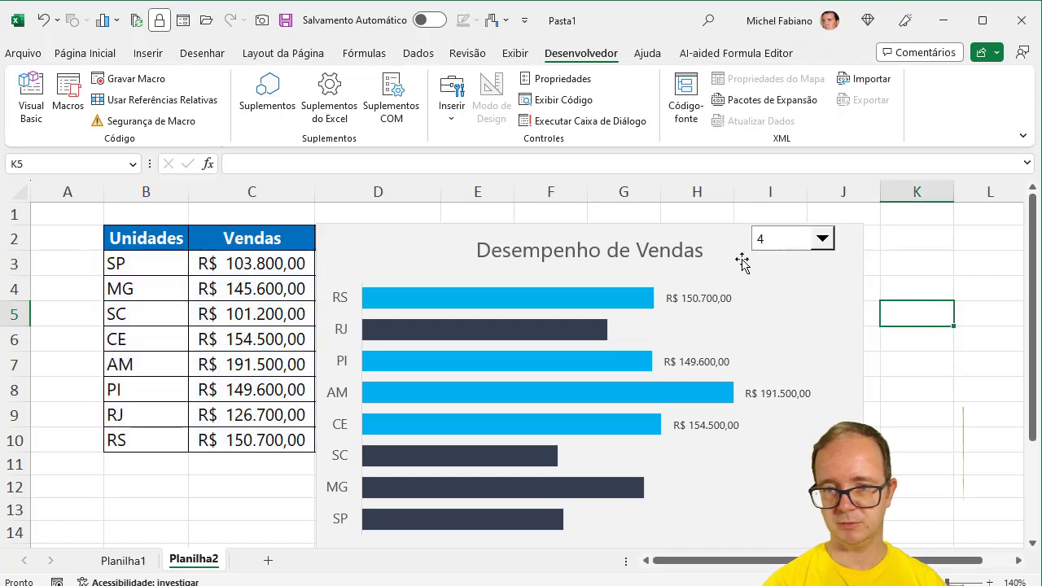
{"action": "left_click", "coordinate": [703, 258]}
{"action": "key", "text": "ctrl+n"}
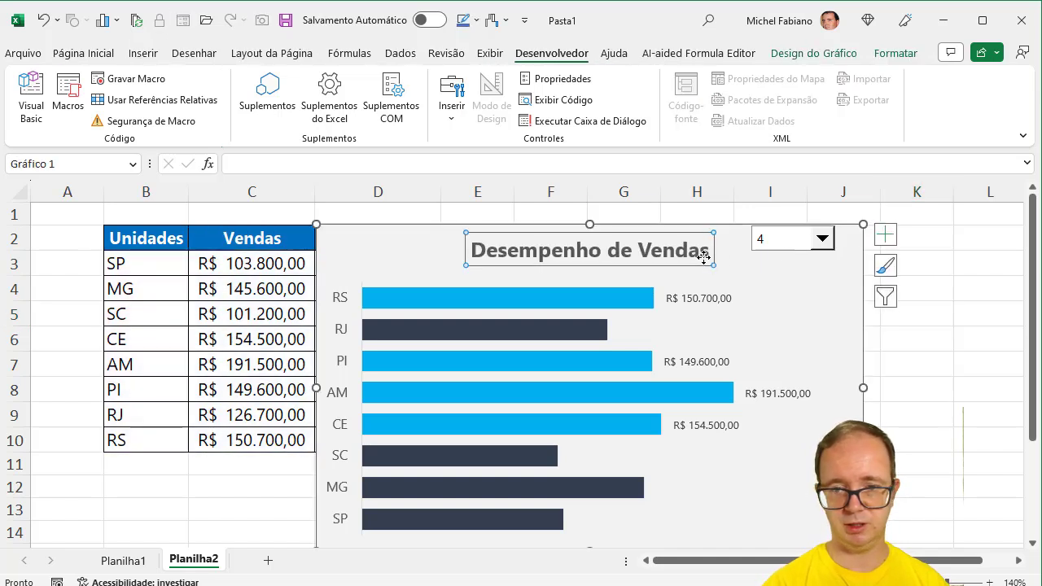
{"action": "left_click_drag", "start_coordinate": [658, 268], "coordinate": [529, 266]}
Shrink the combo box and position it in the chart's upper-right corner, level with the title.
{"action": "right_click", "coordinate": [810, 250]}
{"action": "left_click", "coordinate": [807, 245]}
{"action": "left_click_drag", "start_coordinate": [822, 246], "coordinate": [821, 257]}
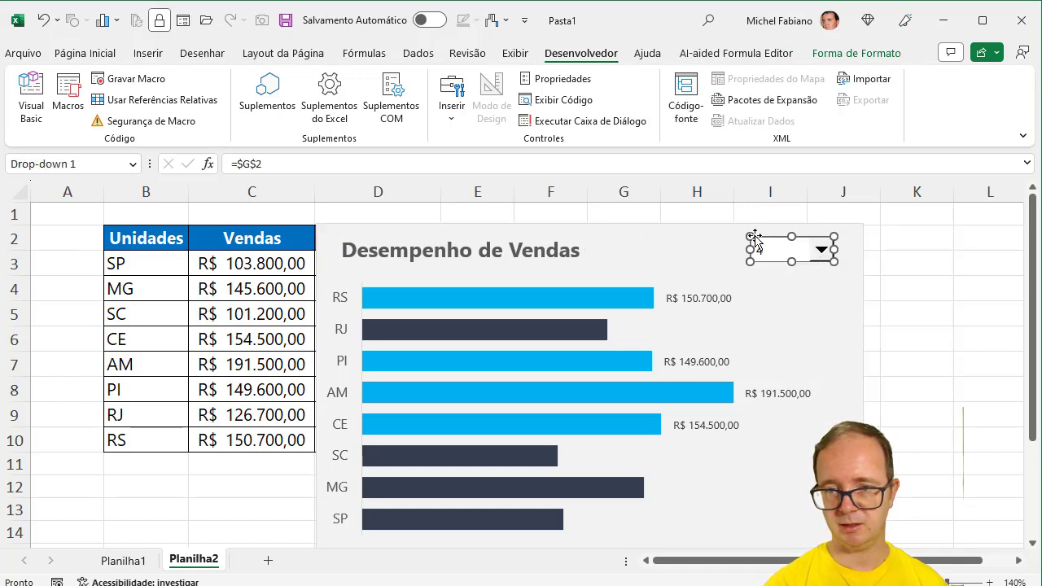
{"action": "left_click_drag", "start_coordinate": [754, 239], "coordinate": [781, 238]}
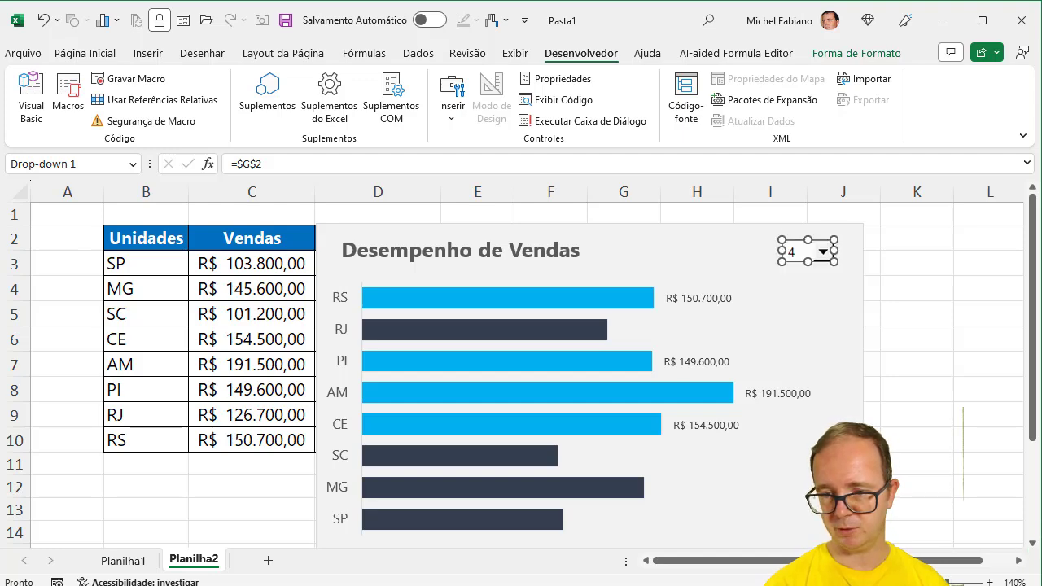
Widen column C so the sales values fit and slightly reduce the chart's height.
{"action": "left_click", "coordinate": [894, 582]}
{"action": "left_click", "coordinate": [894, 583]}
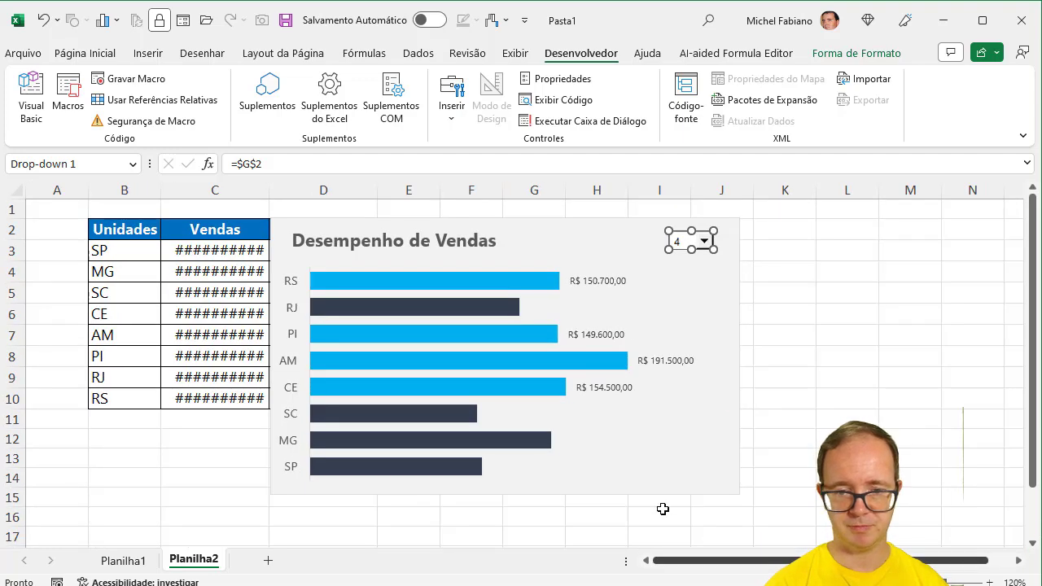
{"action": "left_click_drag", "start_coordinate": [271, 188], "coordinate": [289, 188]}
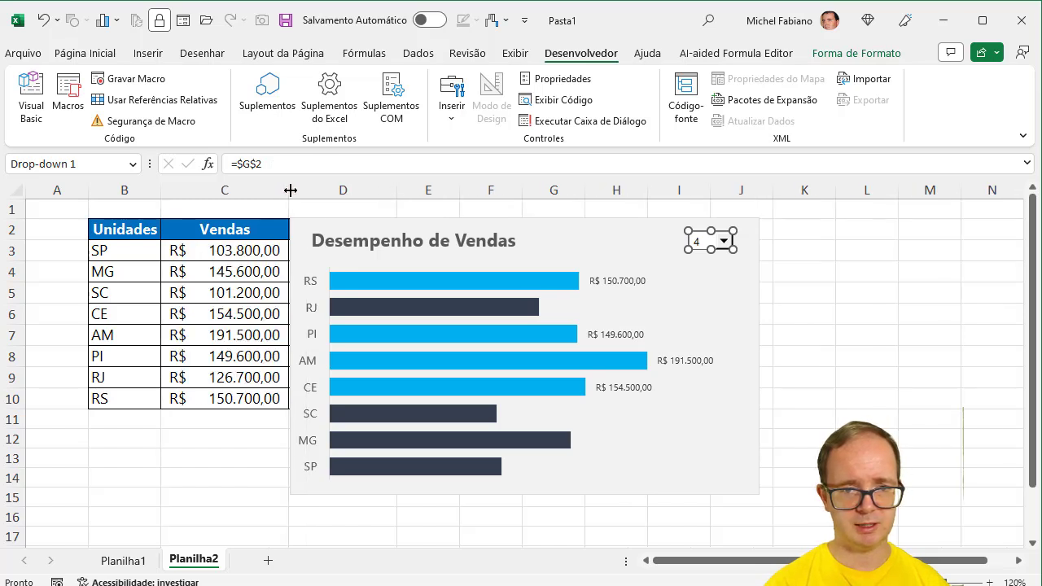
{"action": "left_click", "coordinate": [670, 450]}
{"action": "left_click_drag", "start_coordinate": [524, 494], "coordinate": [522, 472]}
{"action": "left_click", "coordinate": [803, 395]}
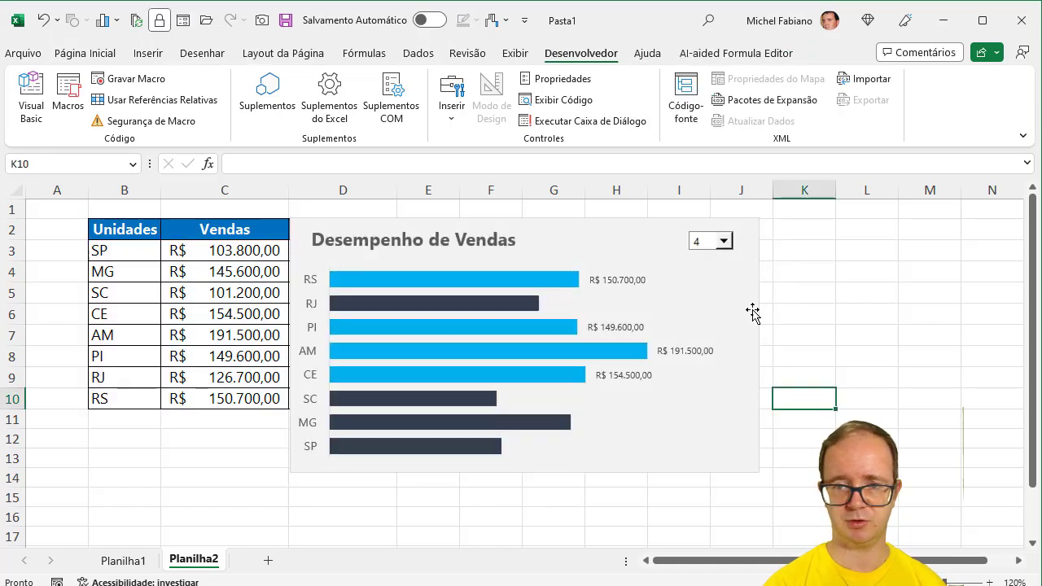
Test the finished chart by choosing 3, 1 and 2 in the combo box.
{"action": "left_click", "coordinate": [724, 243]}
{"action": "left_click", "coordinate": [675, 285]}
{"action": "left_click", "coordinate": [723, 242]}
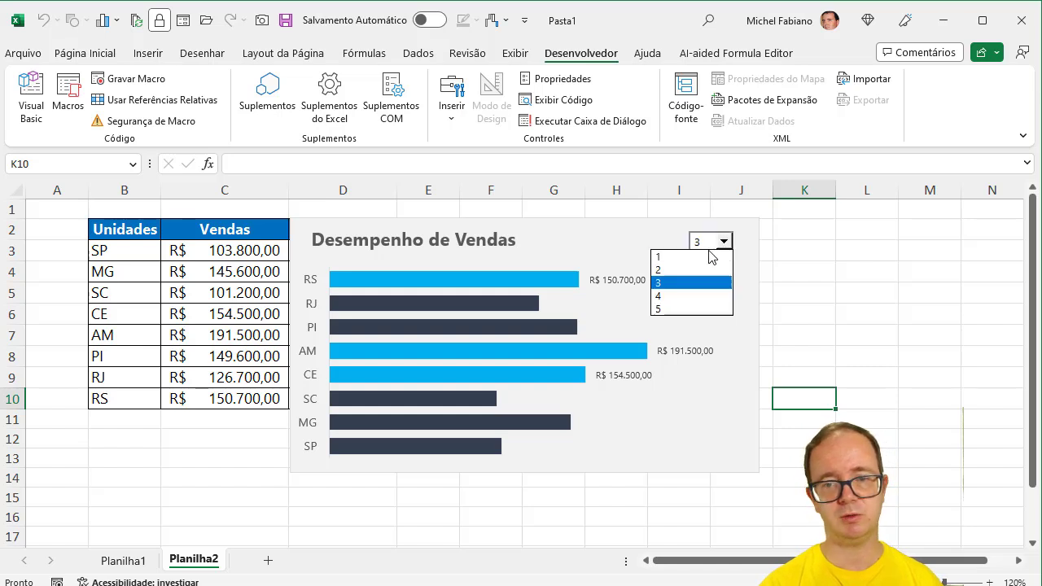
{"action": "left_click", "coordinate": [688, 257]}
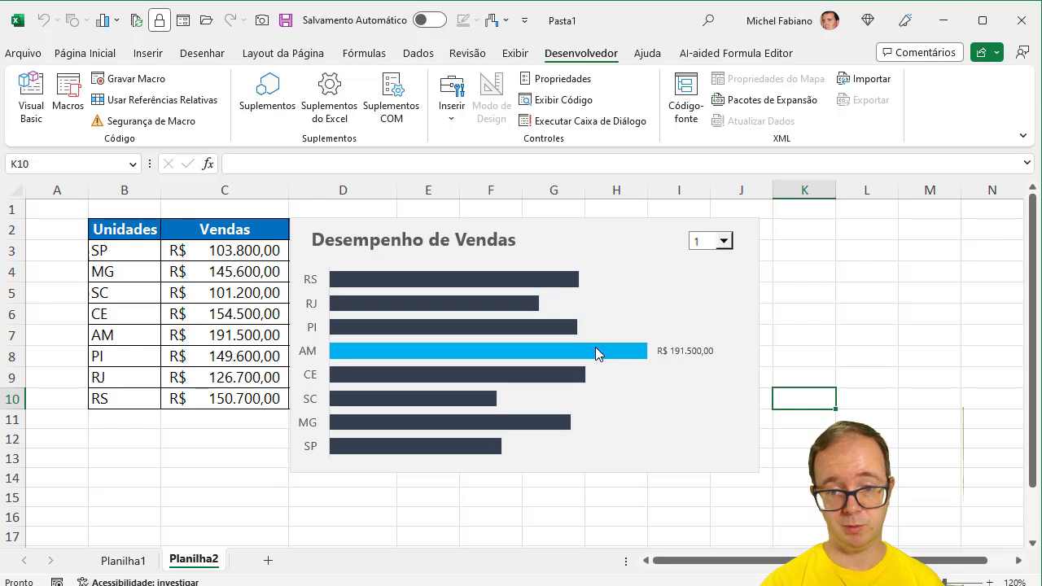
{"action": "left_click", "coordinate": [724, 242]}
{"action": "left_click", "coordinate": [693, 269]}
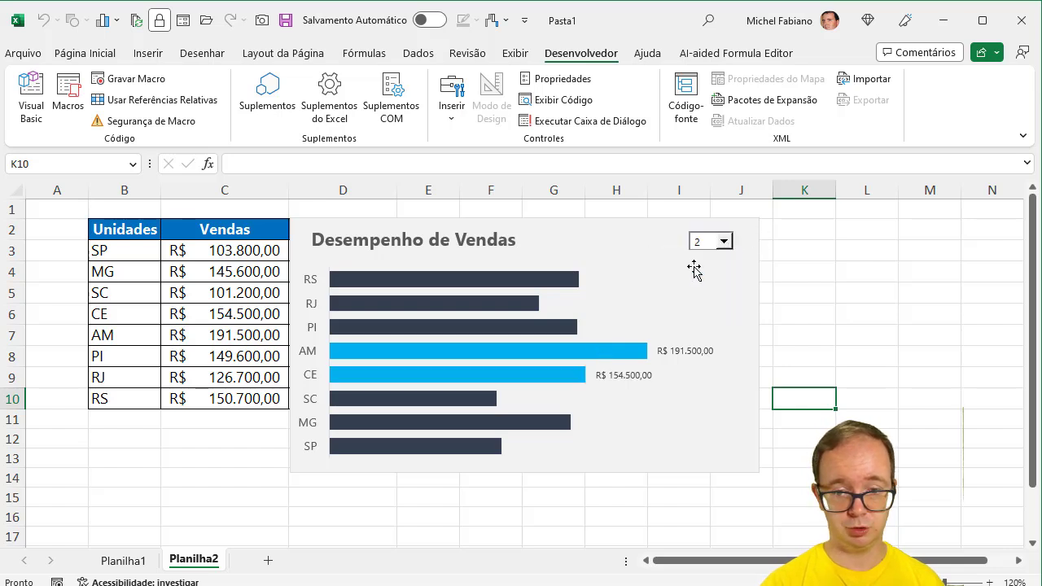
Test the chart's highlighting by choosing 3, 4 and 5 in the combo box.
{"action": "left_click", "coordinate": [724, 243]}
{"action": "left_click", "coordinate": [694, 285]}
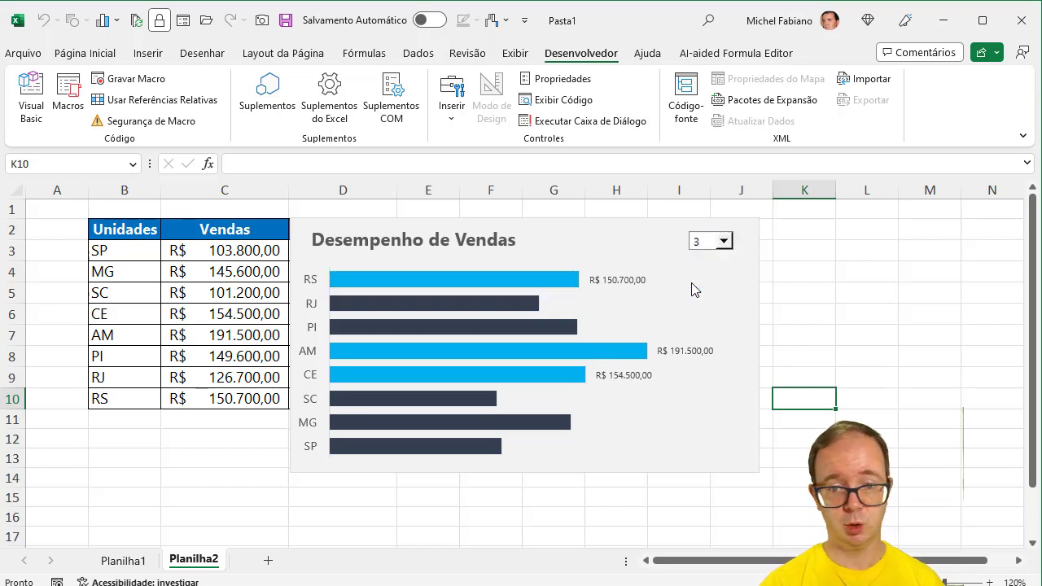
{"action": "left_click", "coordinate": [722, 244]}
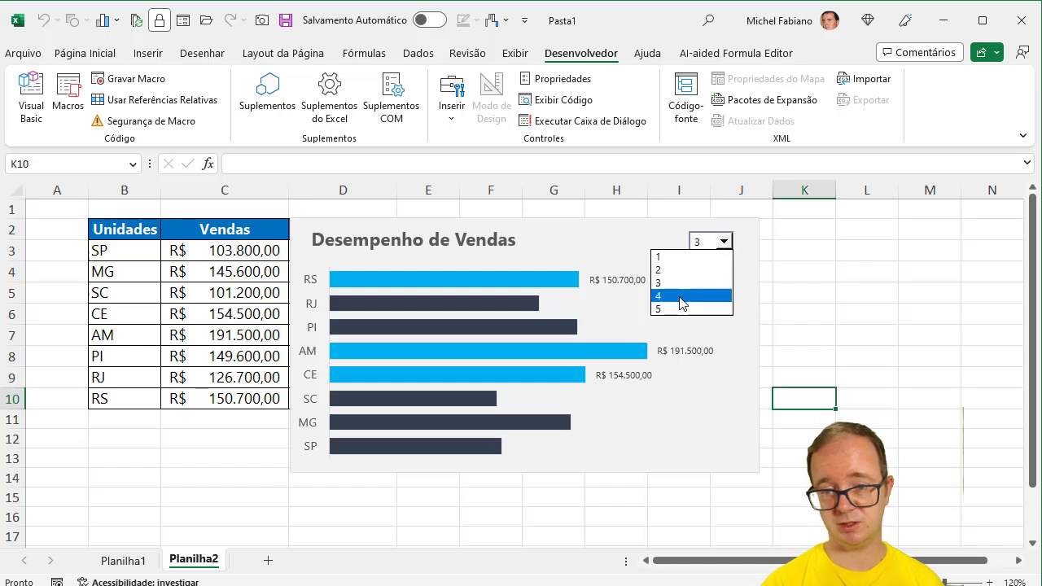
{"action": "left_click", "coordinate": [681, 298]}
{"action": "left_click", "coordinate": [724, 242]}
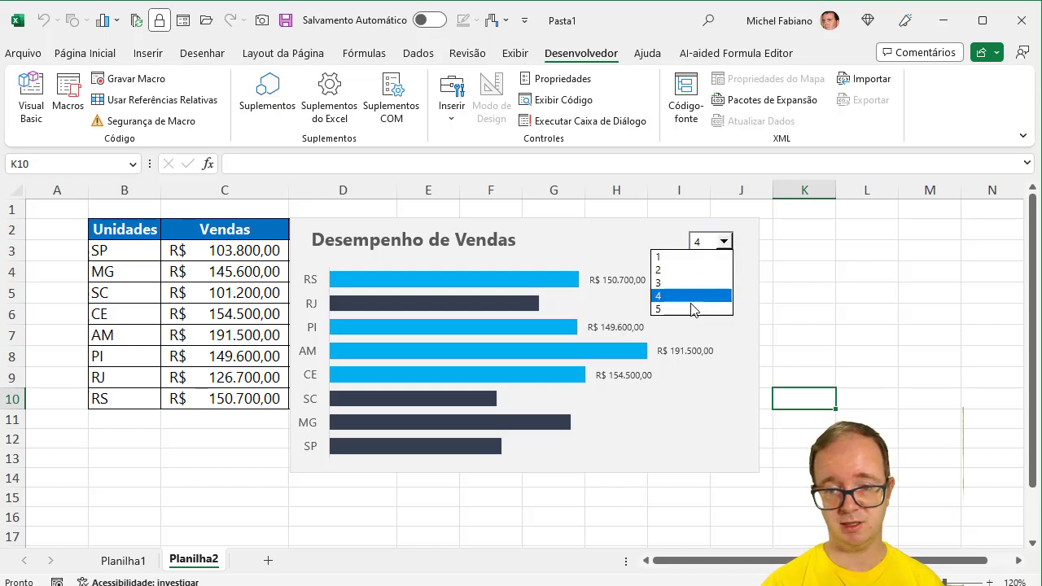
{"action": "left_click", "coordinate": [692, 310]}
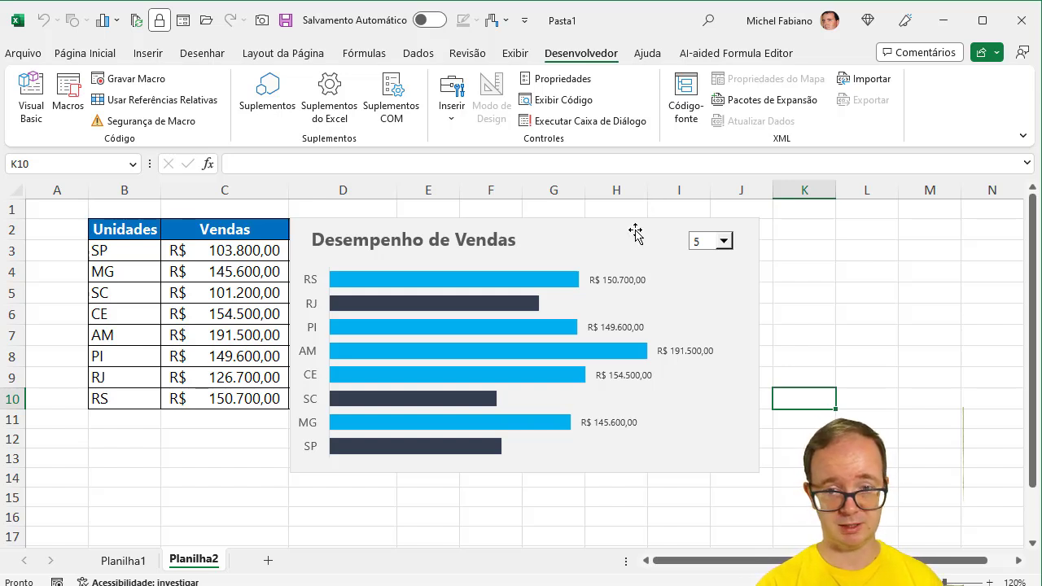
Move the chart off the Auxiliar column, and try hiding column D before undoing the hiding.
{"action": "left_click_drag", "start_coordinate": [635, 222], "coordinate": [746, 218]}
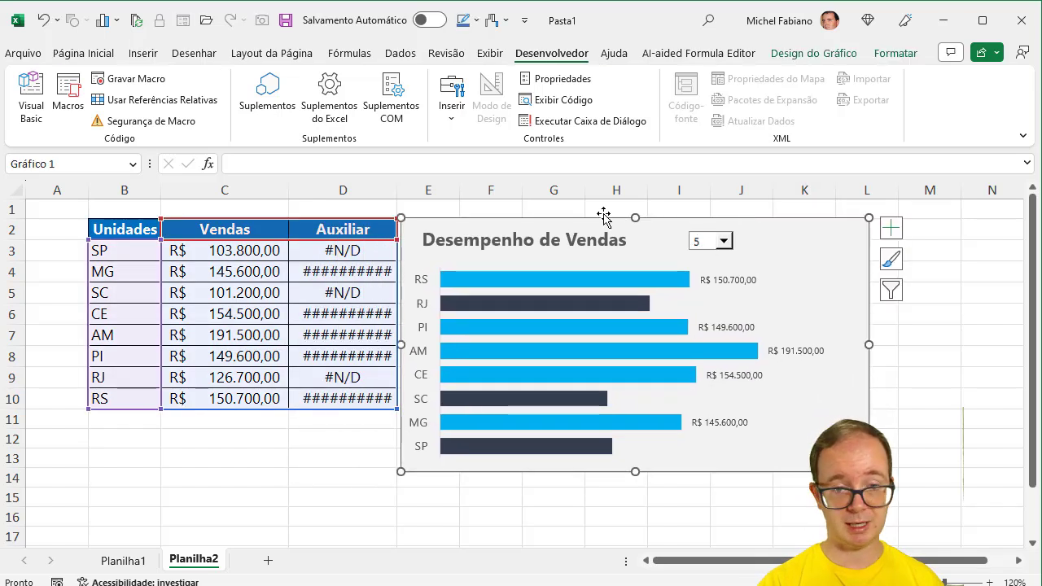
{"action": "left_click", "coordinate": [367, 190]}
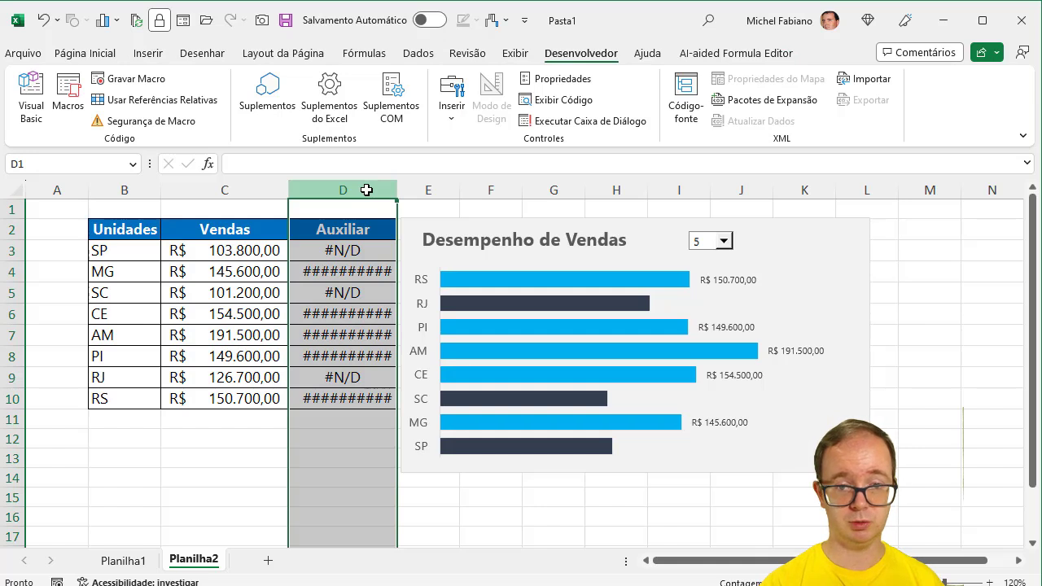
{"action": "right_click", "coordinate": [366, 191]}
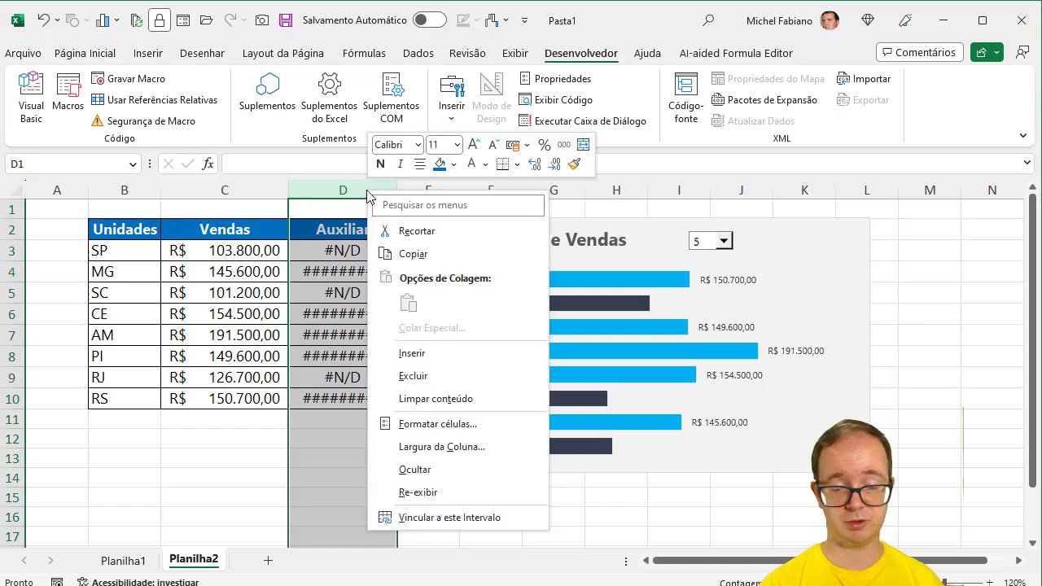
{"action": "left_click", "coordinate": [422, 470]}
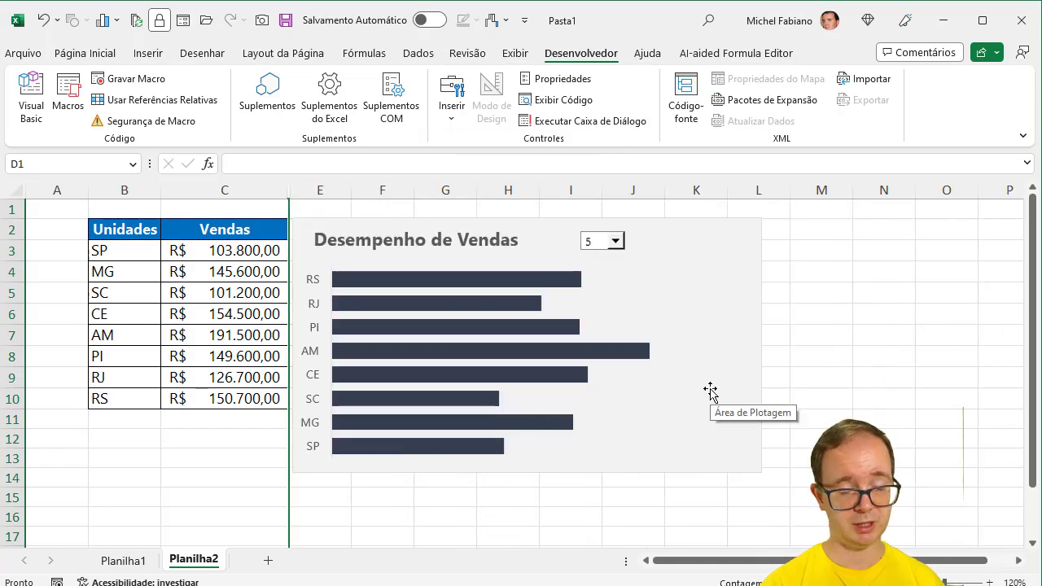
{"action": "key", "text": "ctrl+z"}
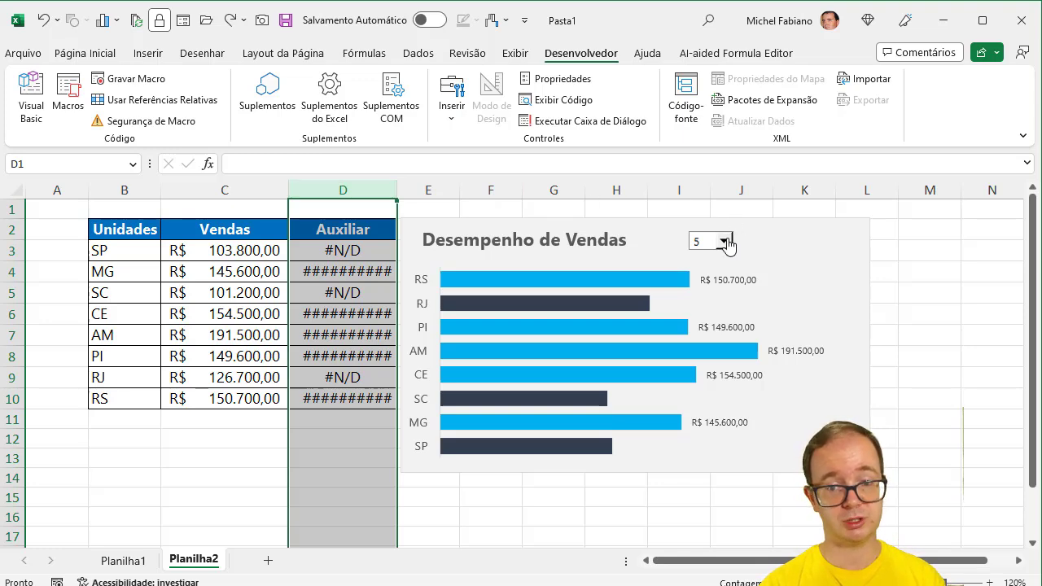
{"action": "scroll", "coordinate": [728, 244], "scroll_direction": "right", "scroll_amount": 2}
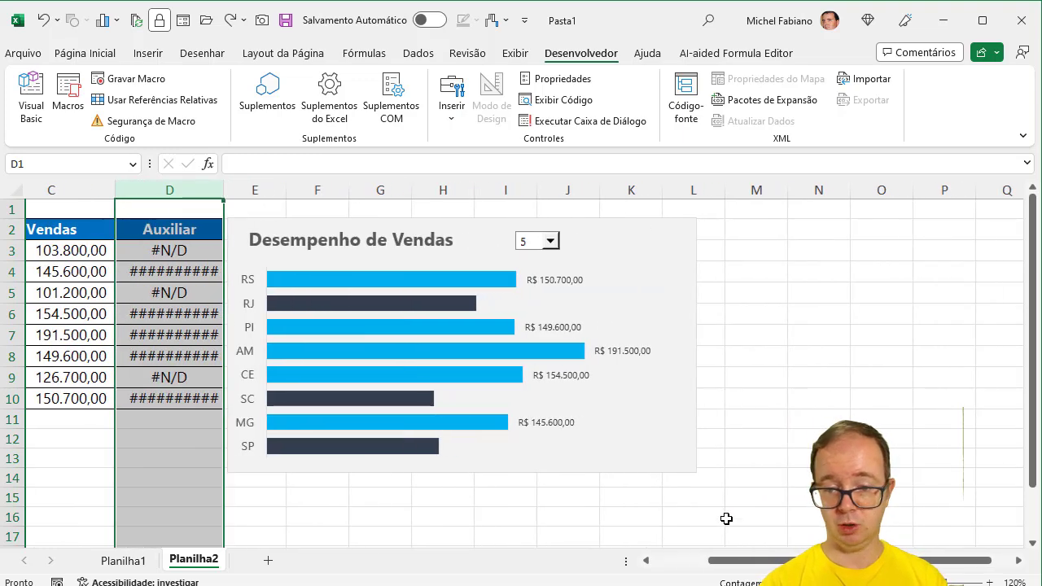
{"action": "scroll", "coordinate": [678, 565], "scroll_direction": "left", "scroll_amount": 2}
Try collapsing column D to zero width and undo the collapse.
{"action": "left_click_drag", "start_coordinate": [397, 193], "coordinate": [286, 193]}
{"action": "left_click", "coordinate": [838, 365]}
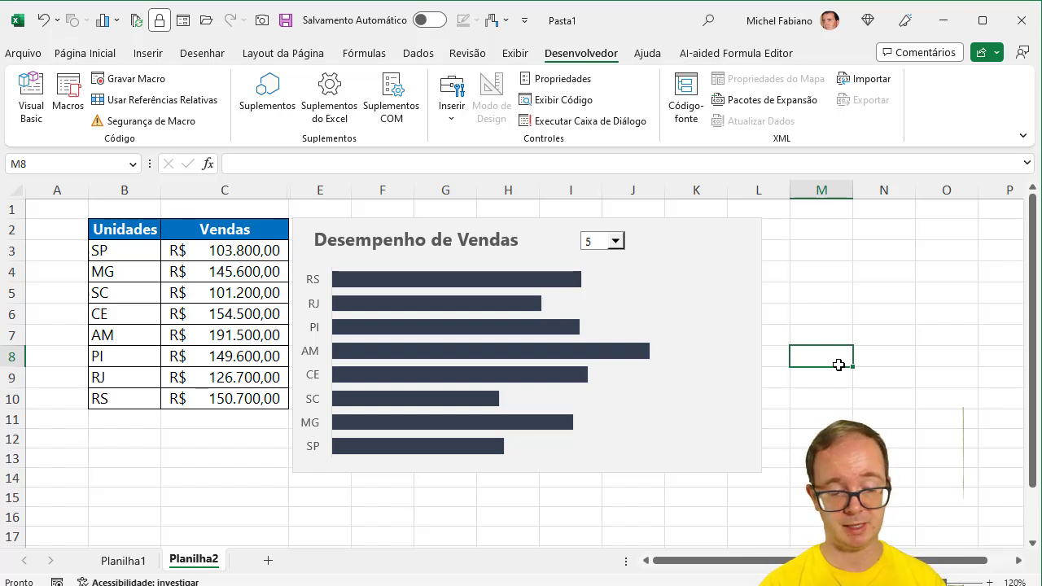
{"action": "key", "text": "ctrl+z"}
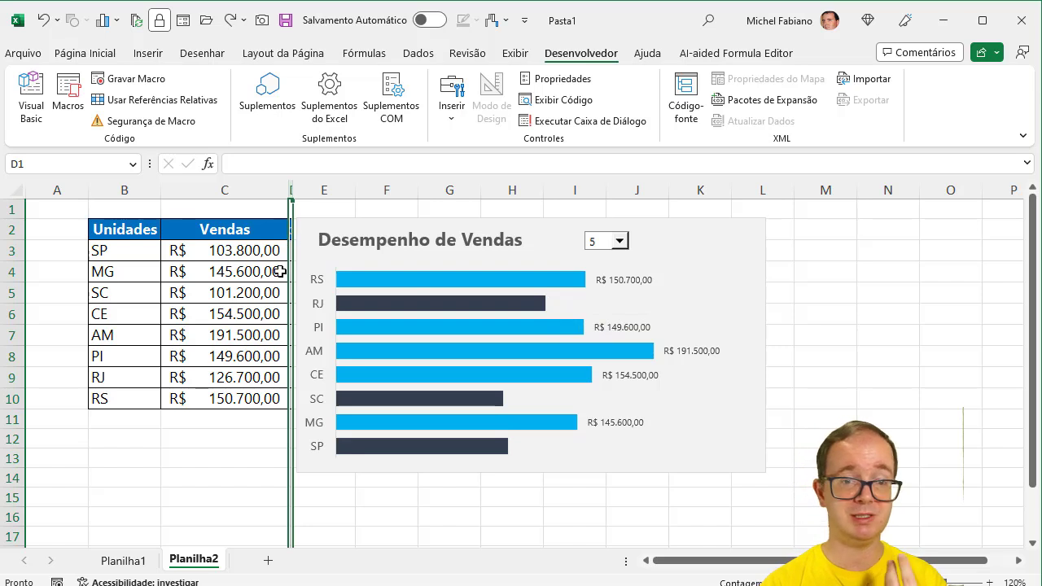
Widen column D to uncover the Auxiliar column between Vendas and the chart.
{"action": "left_click_drag", "start_coordinate": [294, 189], "coordinate": [382, 186]}
{"action": "left_click", "coordinate": [372, 179]}
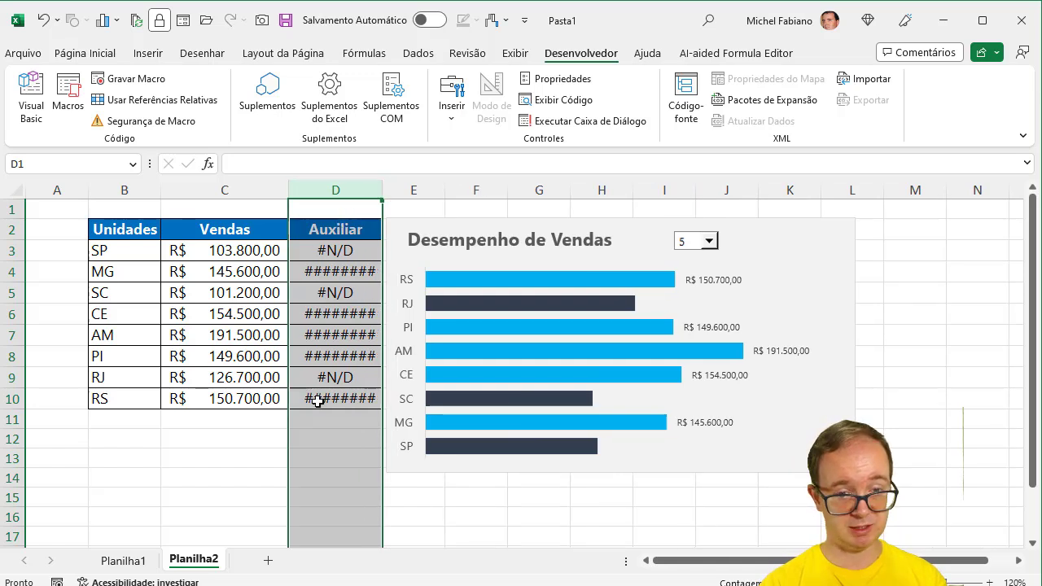